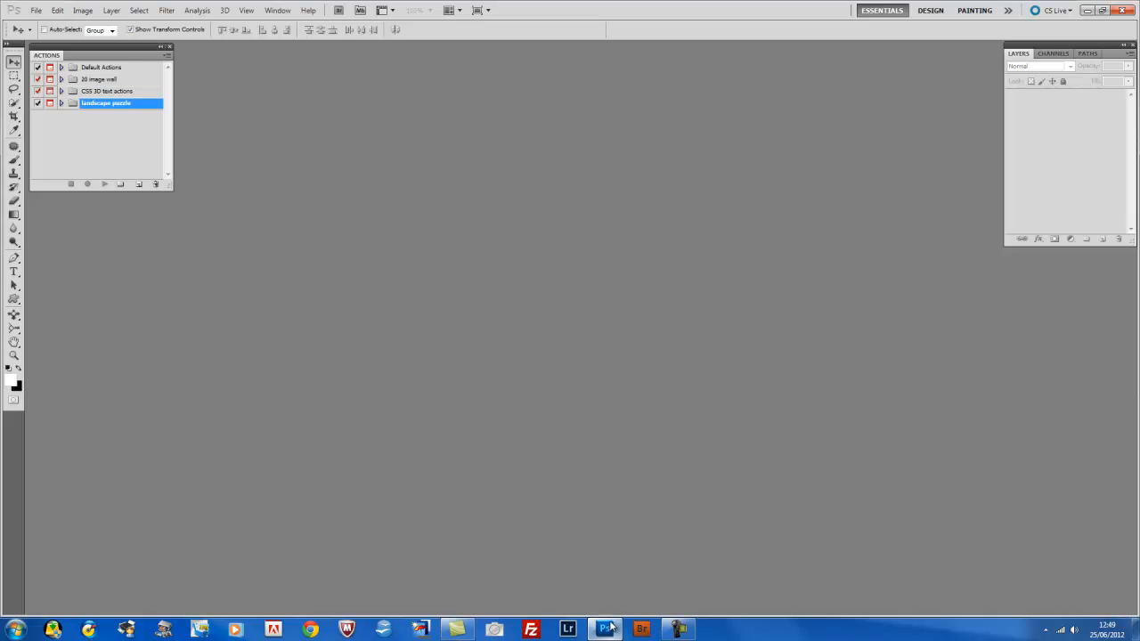
Step: Load the timeline wall action set from the all files folder on the desktop
click(609, 632)
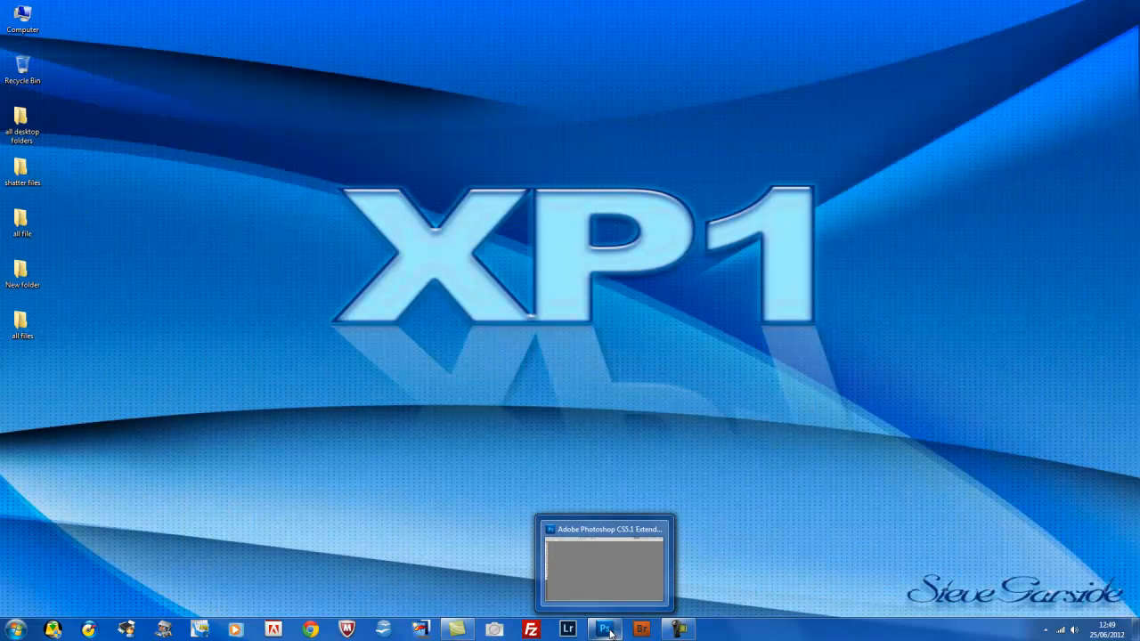
double_click(23, 329)
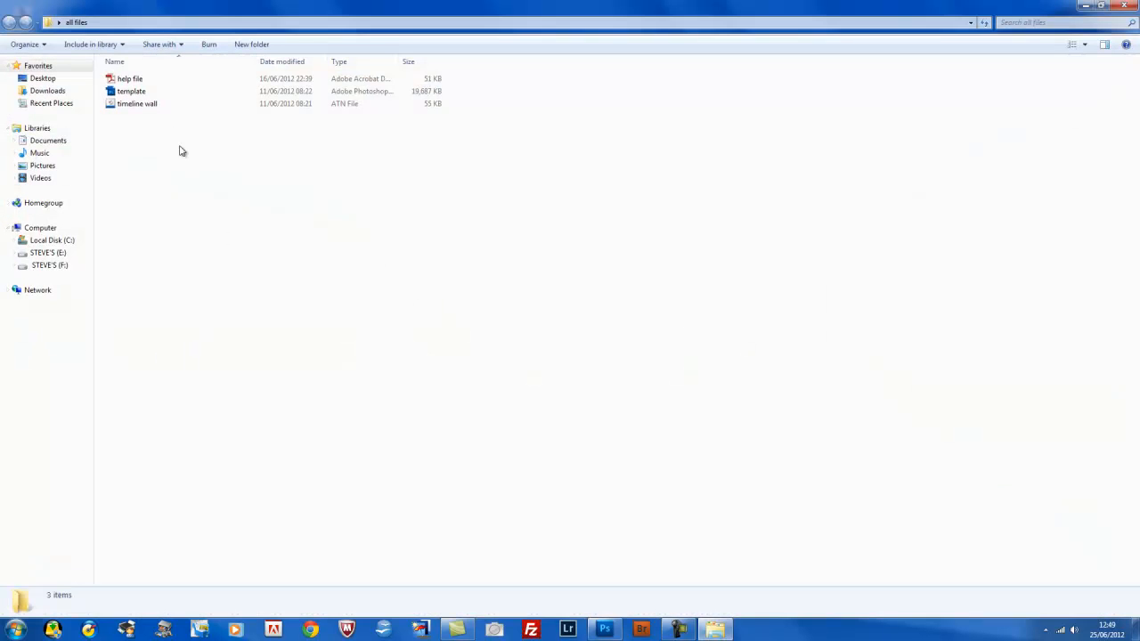
double_click(111, 104)
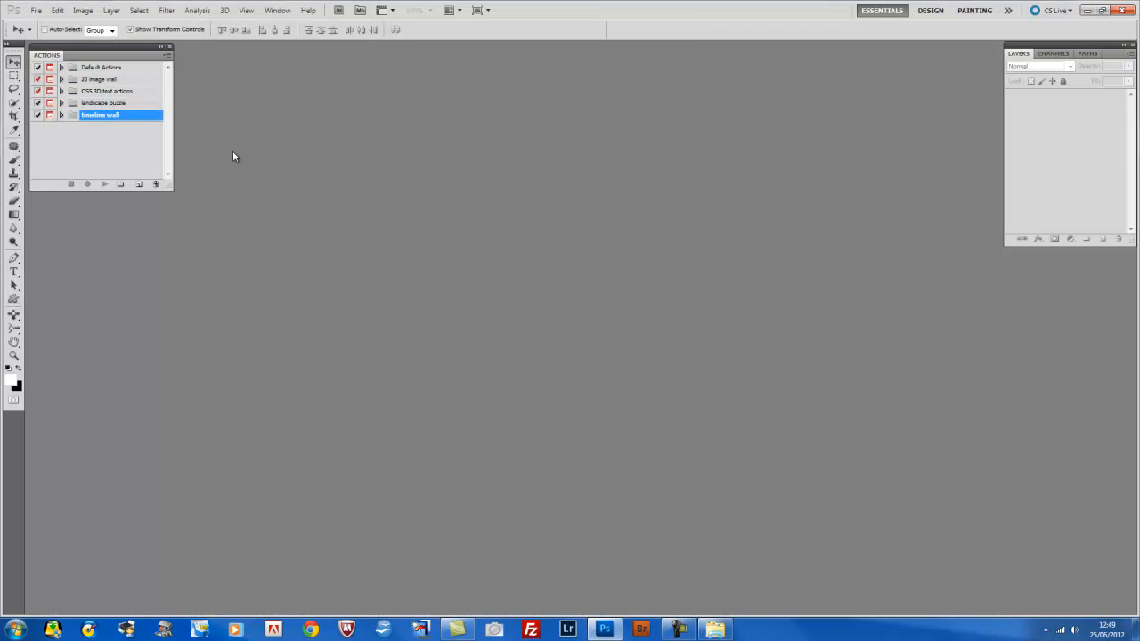
Step: Run Timeline action 1 from the timeline wall set and stop it at the message about opening the template
click(61, 115)
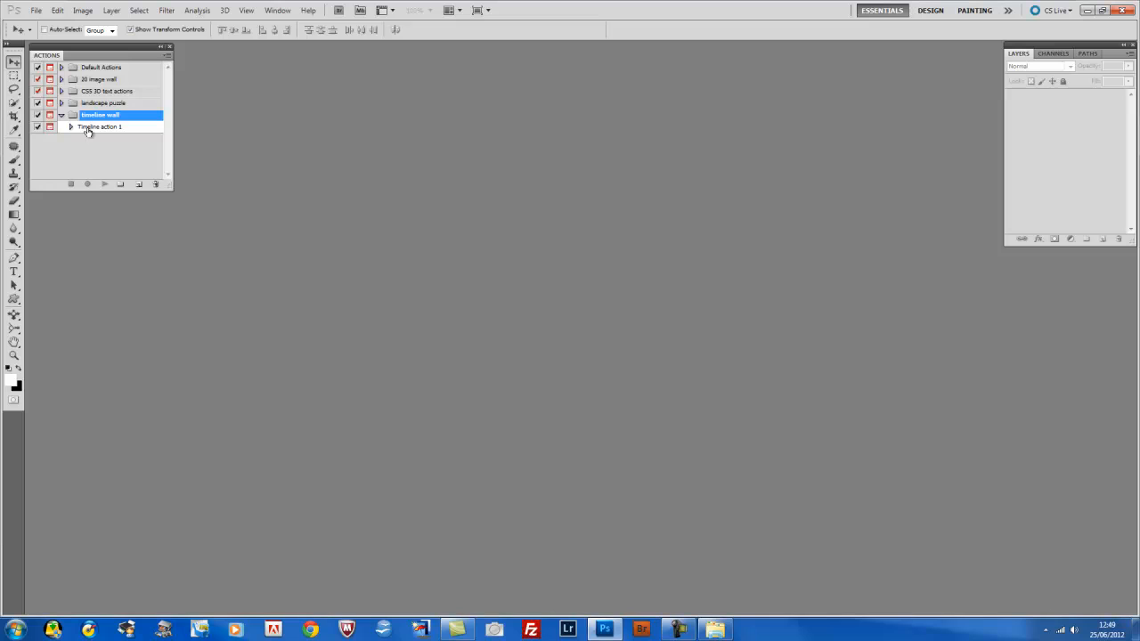
click(87, 130)
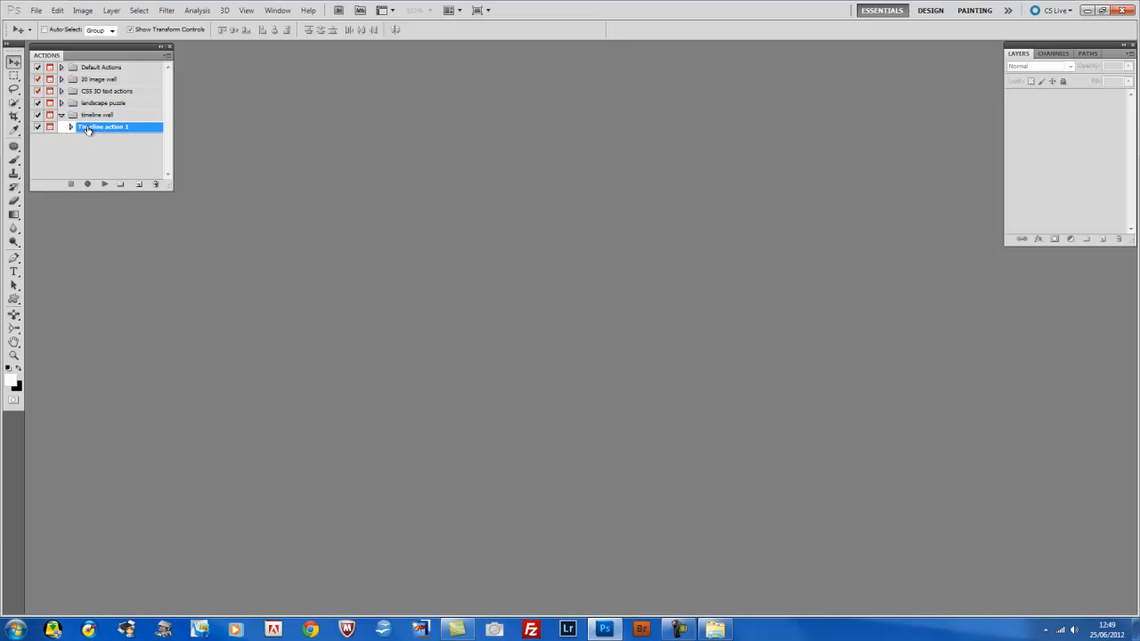
click(104, 185)
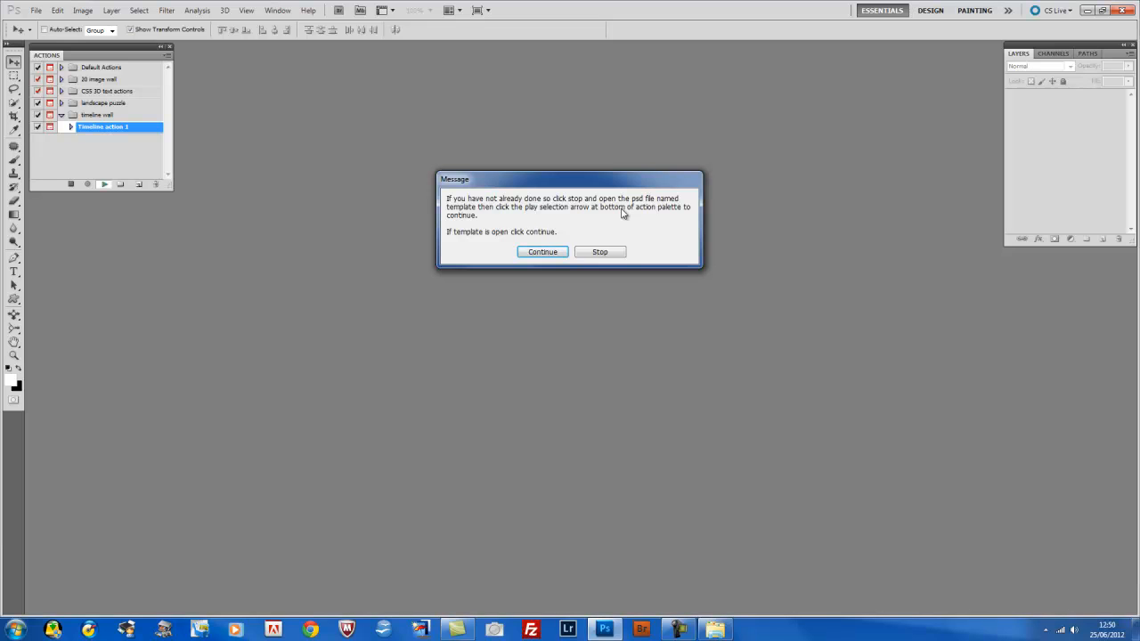
click(613, 254)
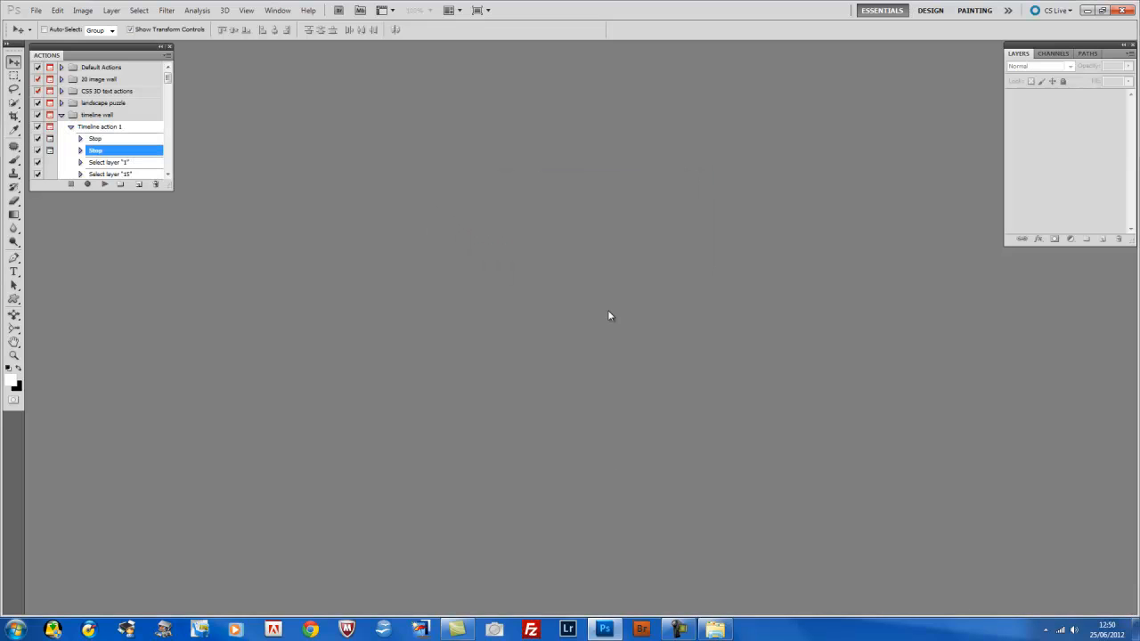
Step: Open the template file from the all files folder and move the floating Layers and Actions panels slightly down
click(605, 630)
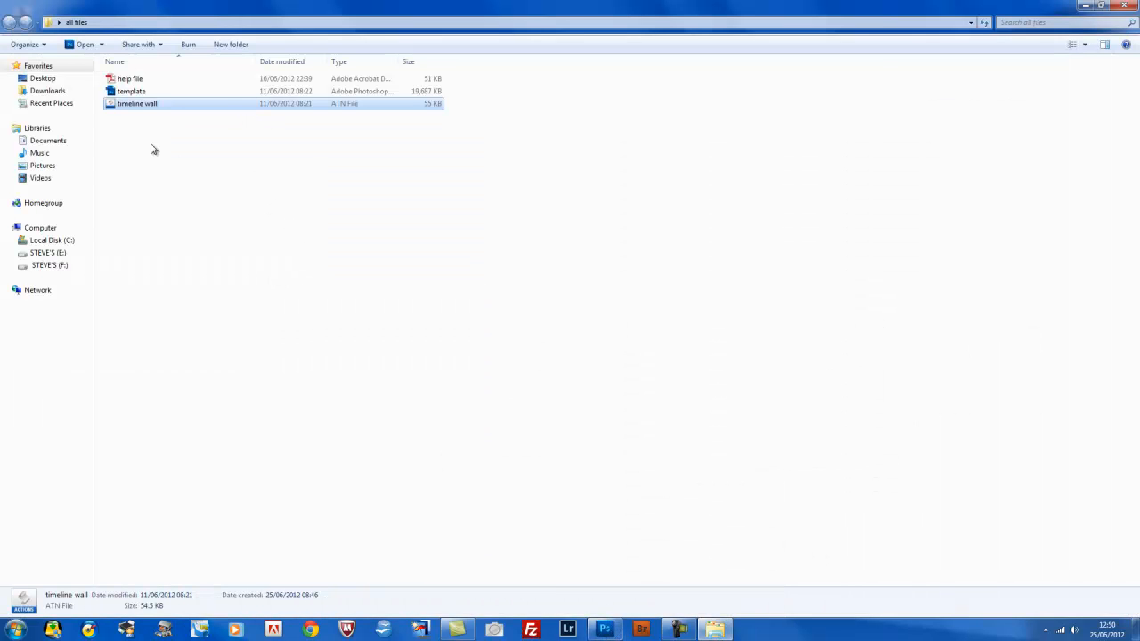
double_click(131, 91)
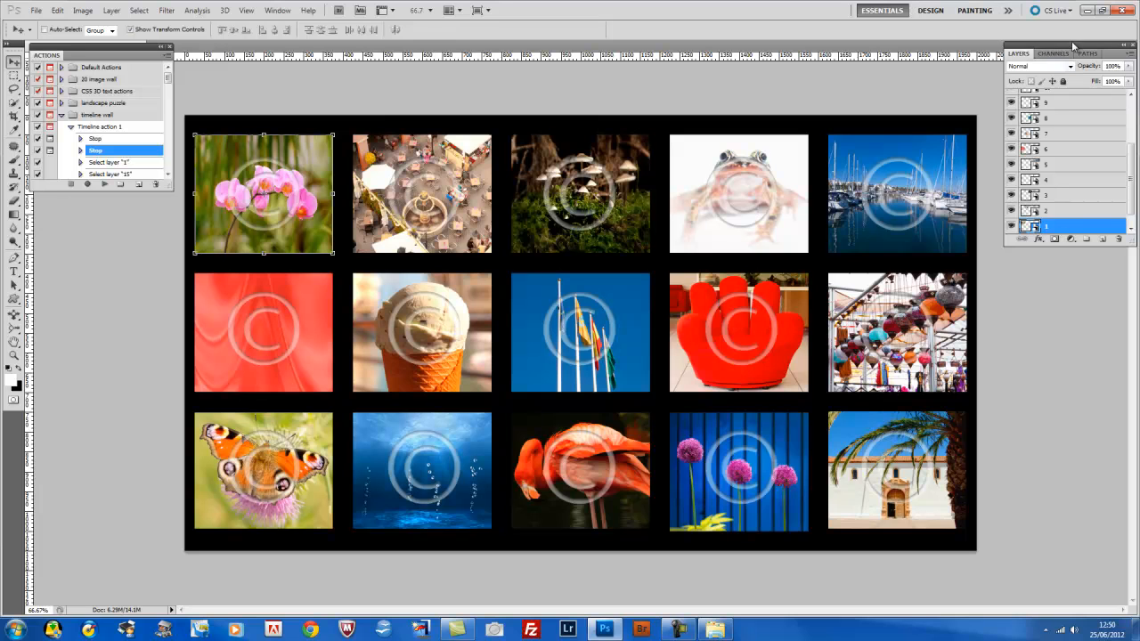
drag(1066, 45, 1066, 66)
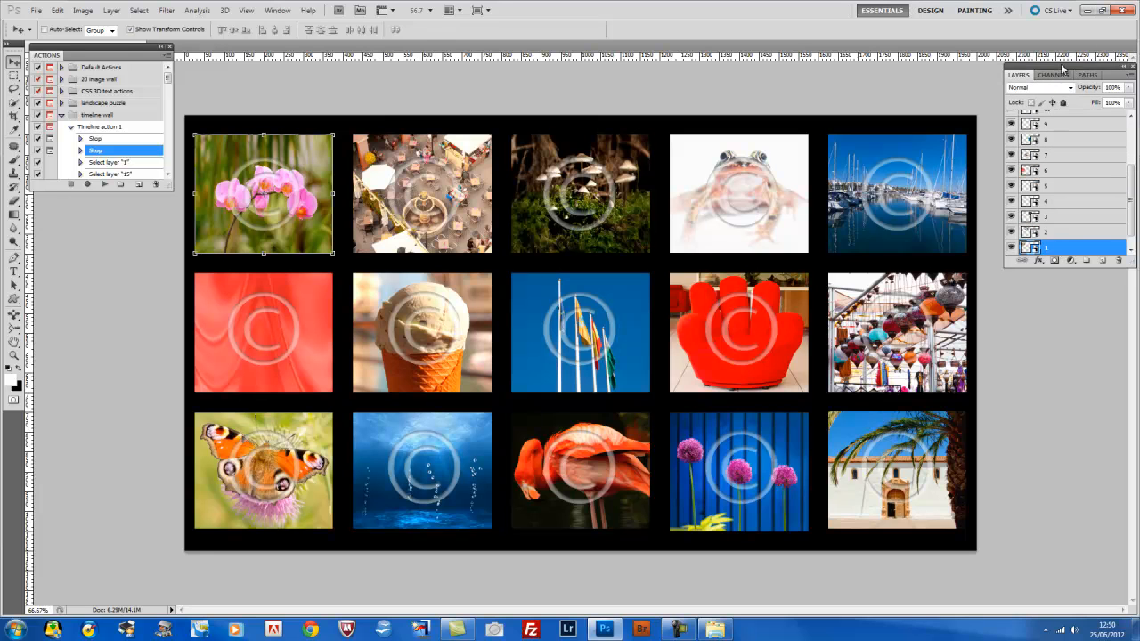
drag(124, 49, 131, 68)
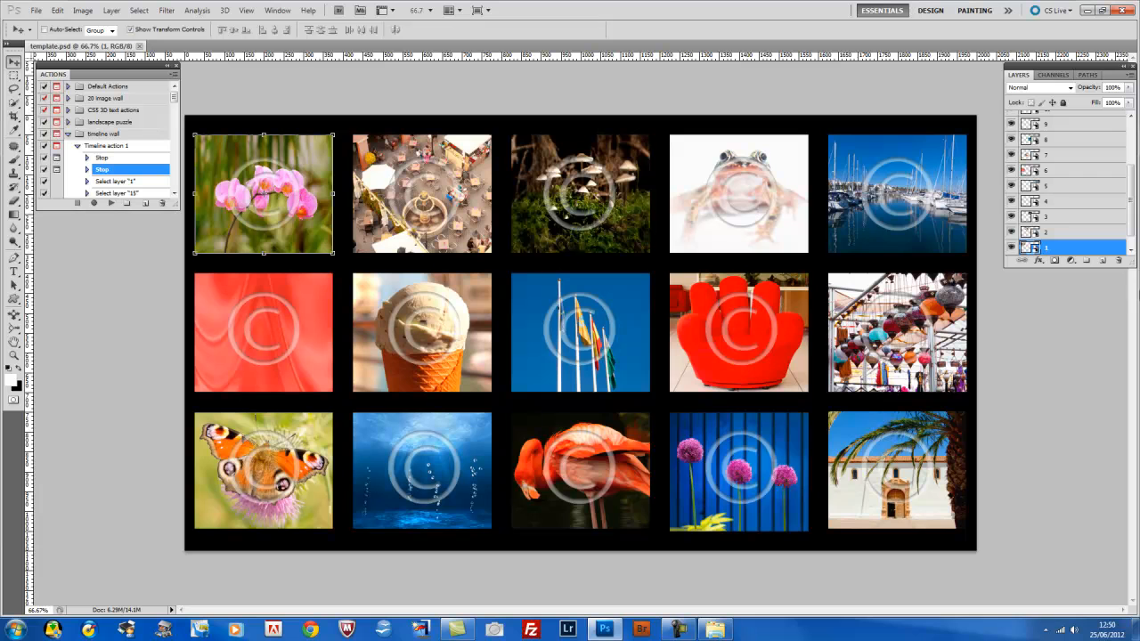
right_click(1075, 249)
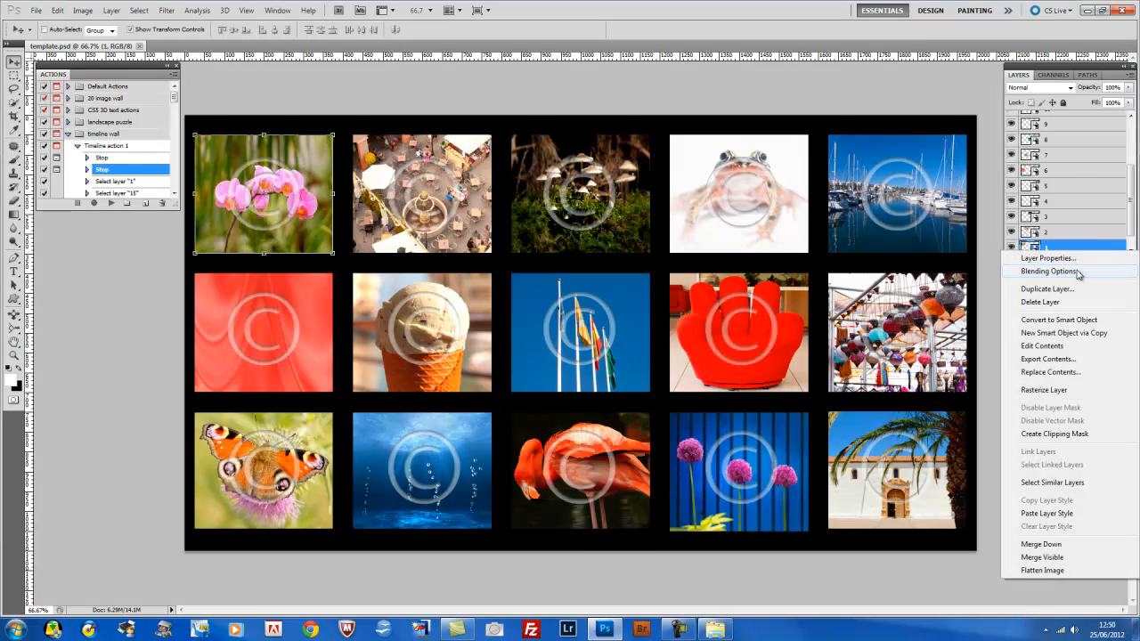
click(1044, 372)
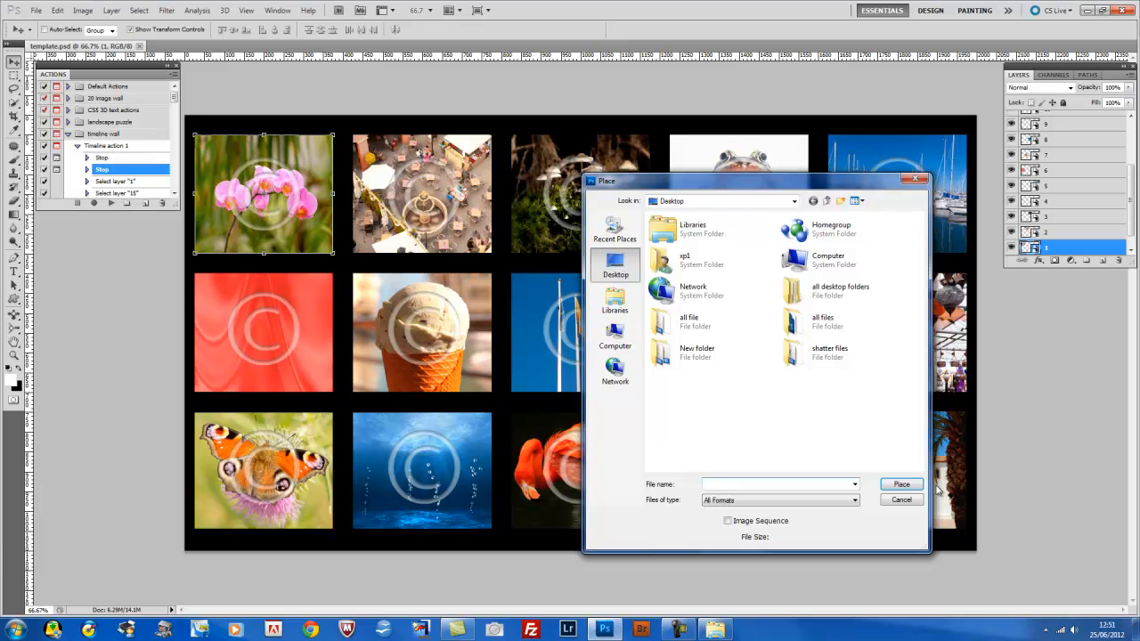
click(901, 500)
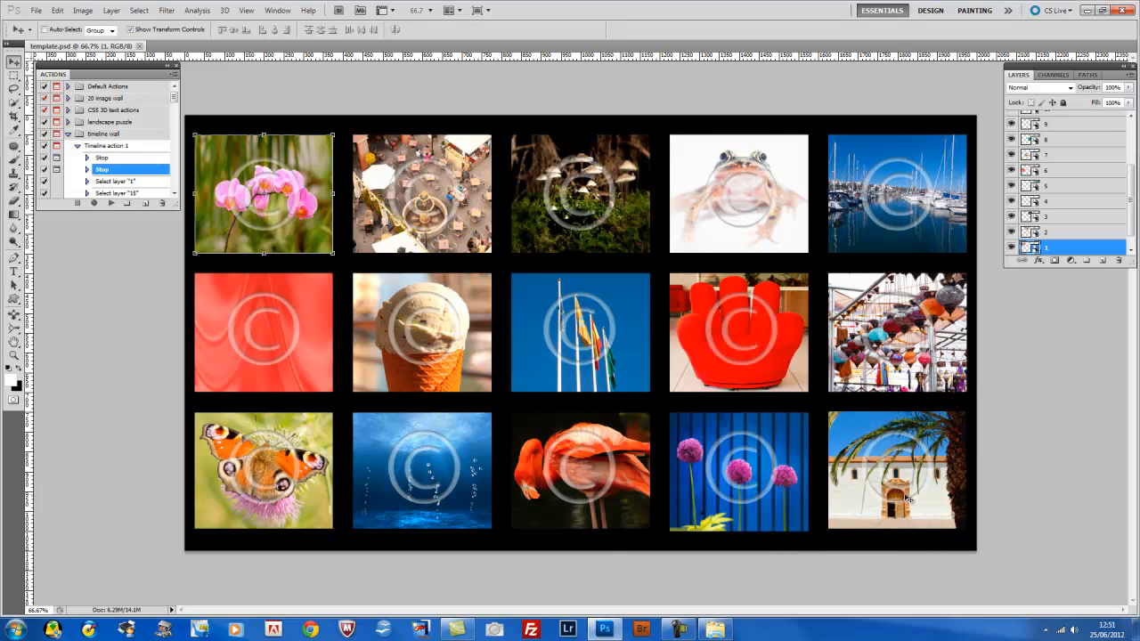
Step: Add a Stroke layer style to layer 1 with white colour ffffff and a size of 6 px
click(1038, 261)
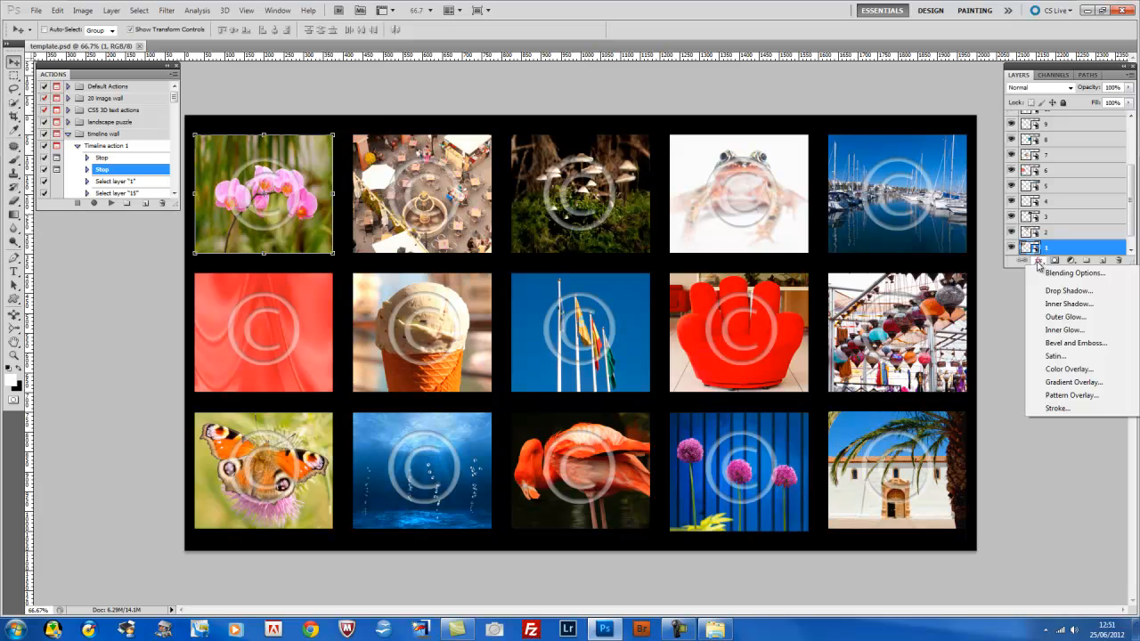
click(1056, 409)
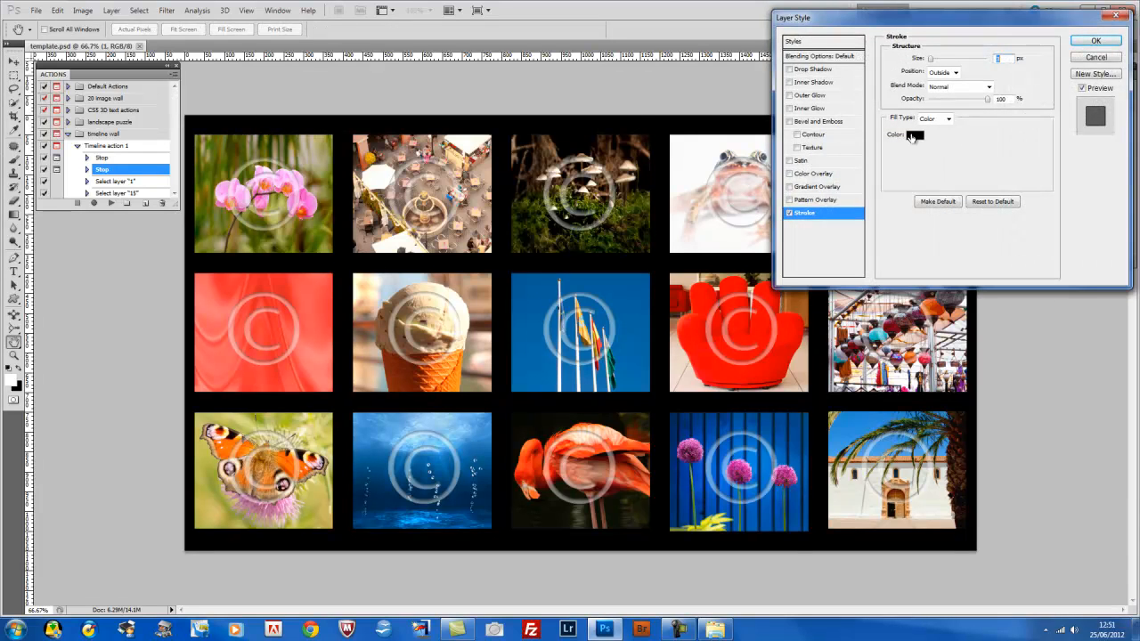
click(913, 135)
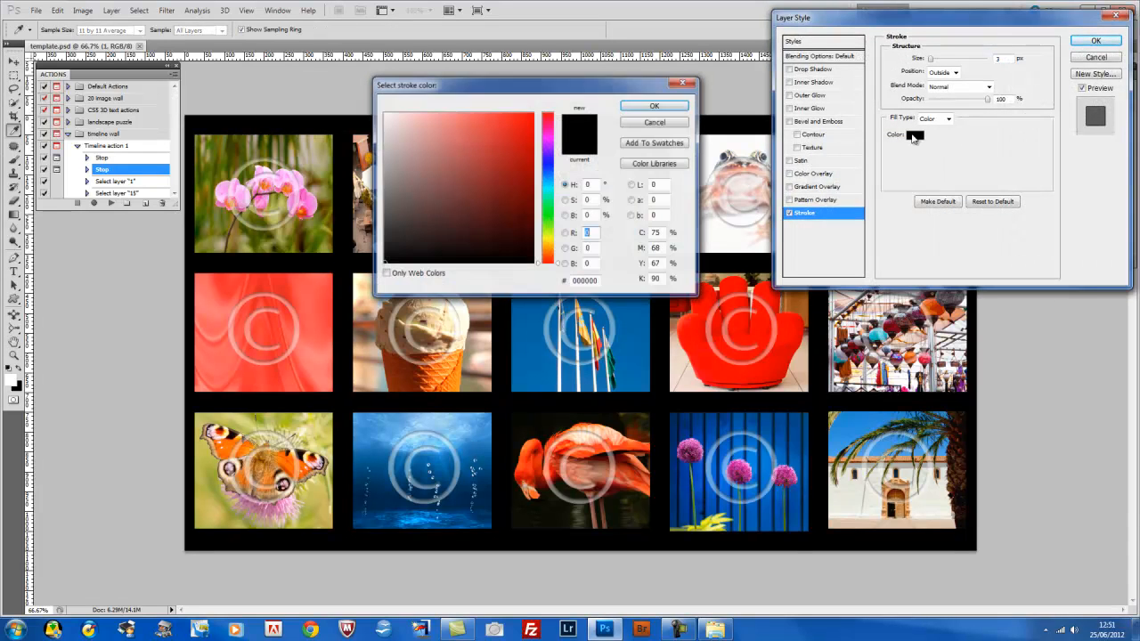
double_click(597, 281)
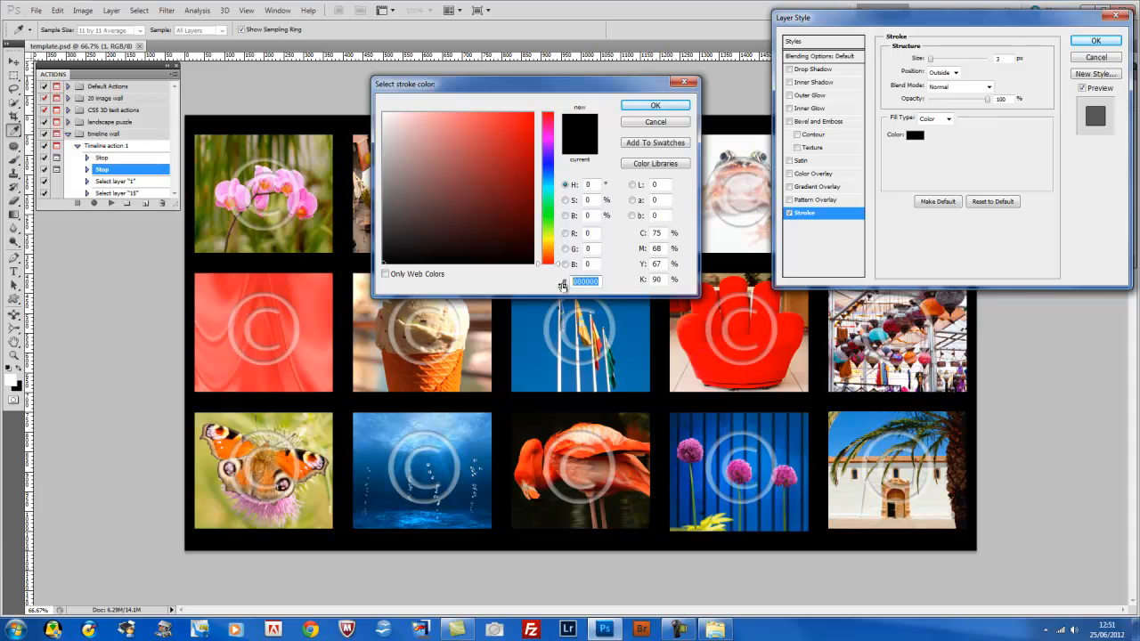
text(ffffff)
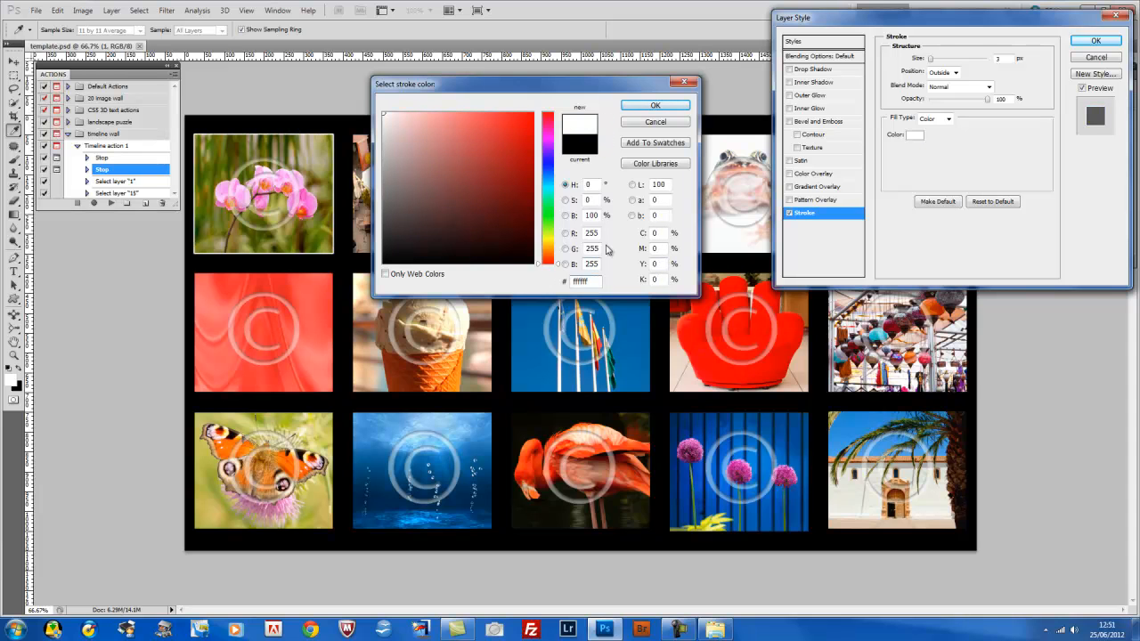
click(657, 106)
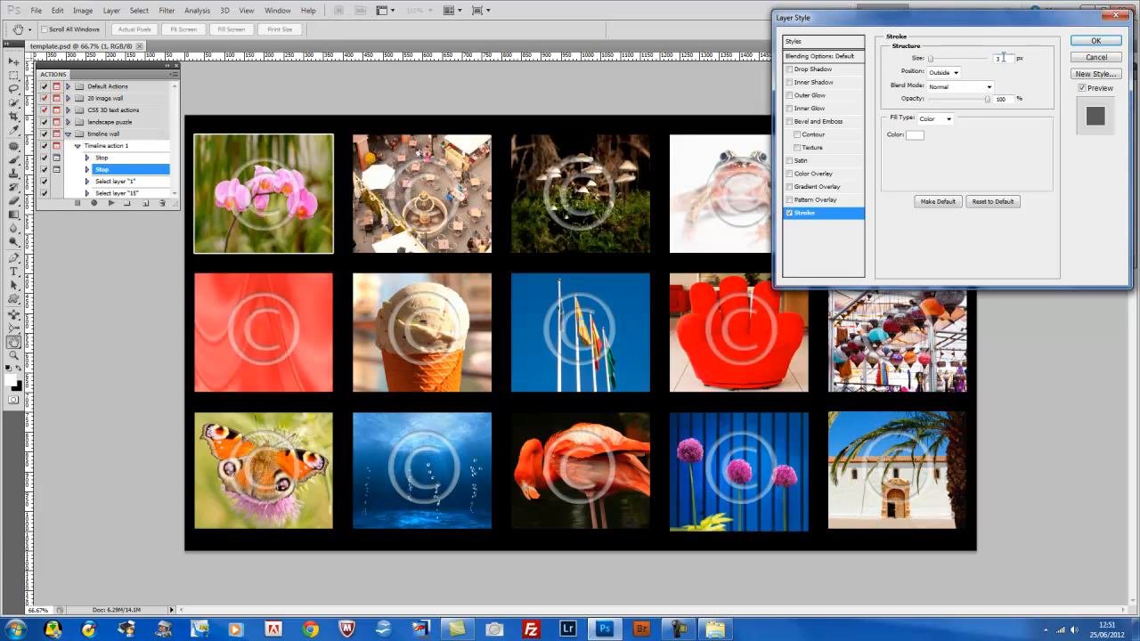
text(6)
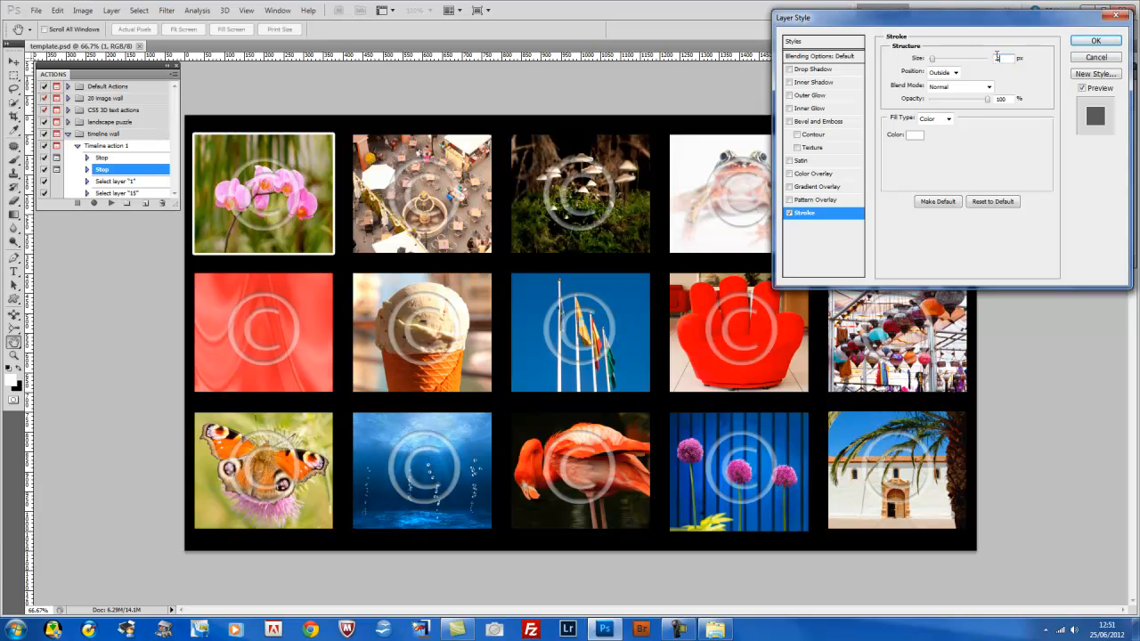
click(1116, 41)
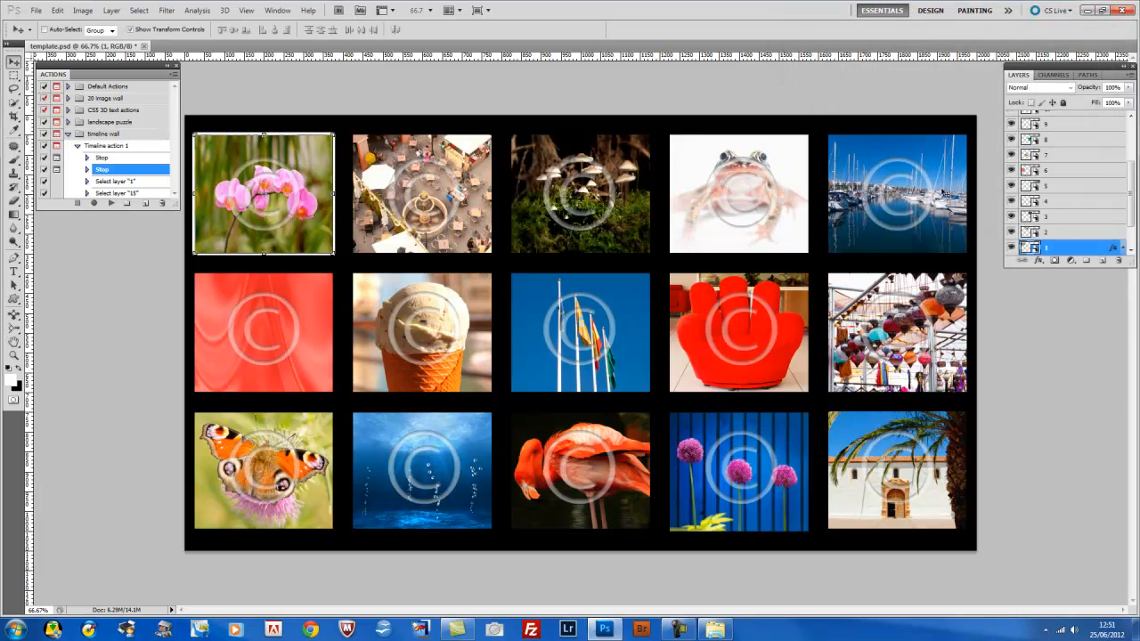
right_click(1079, 250)
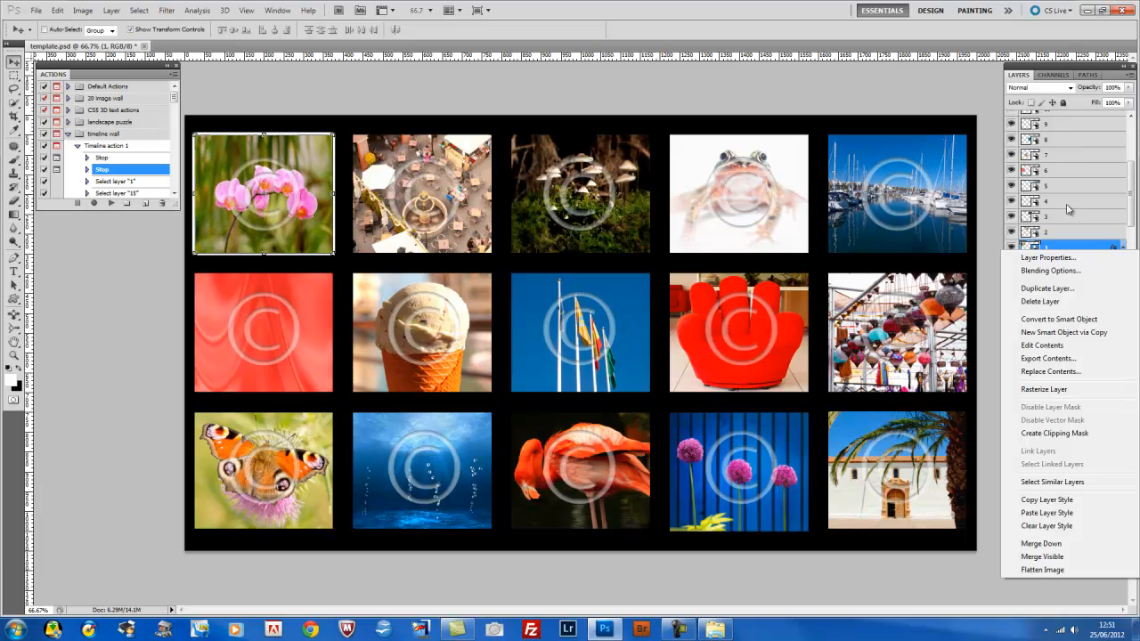
click(1076, 145)
click(1068, 143)
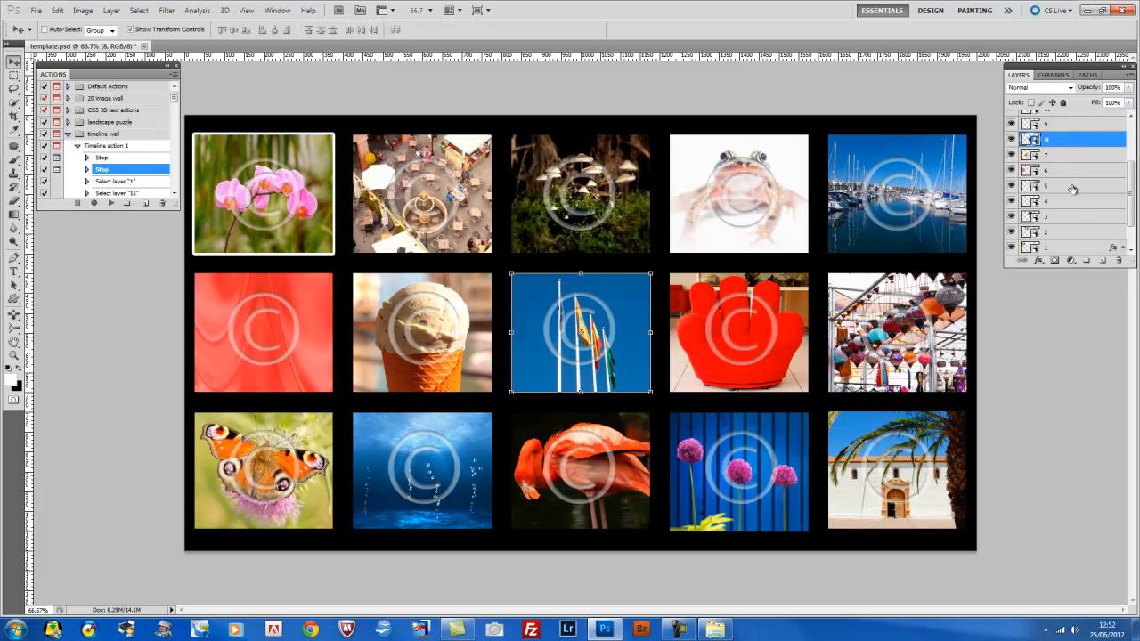
Step: With layer 1 selected and its effects list collapsed, continue Timeline action 1 up to the stop for the reflection settings
click(1063, 249)
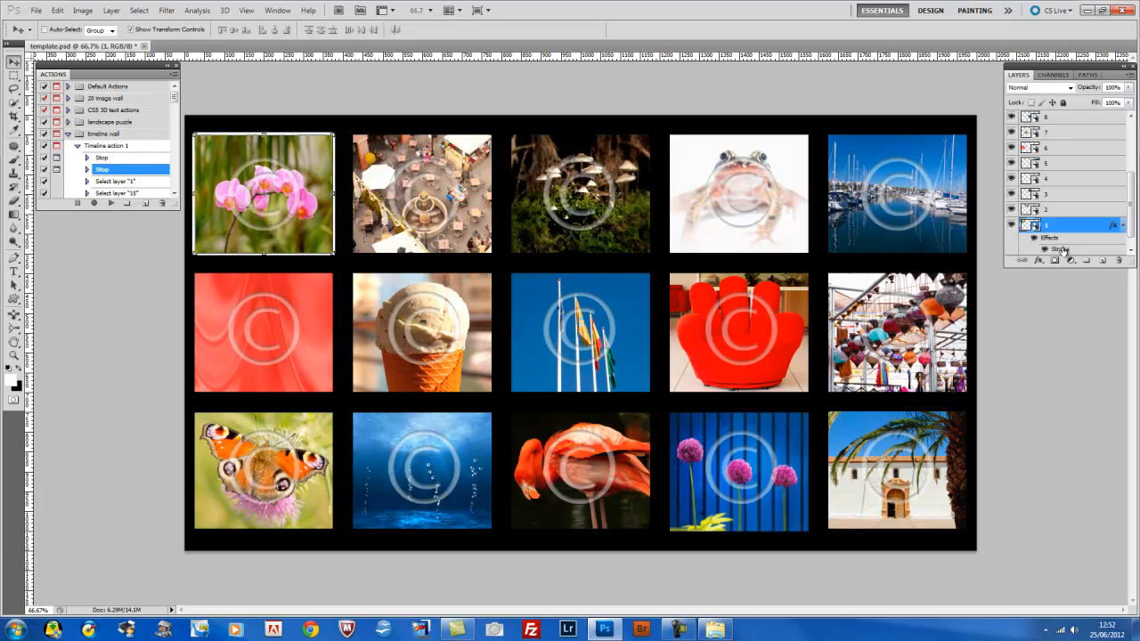
click(1123, 227)
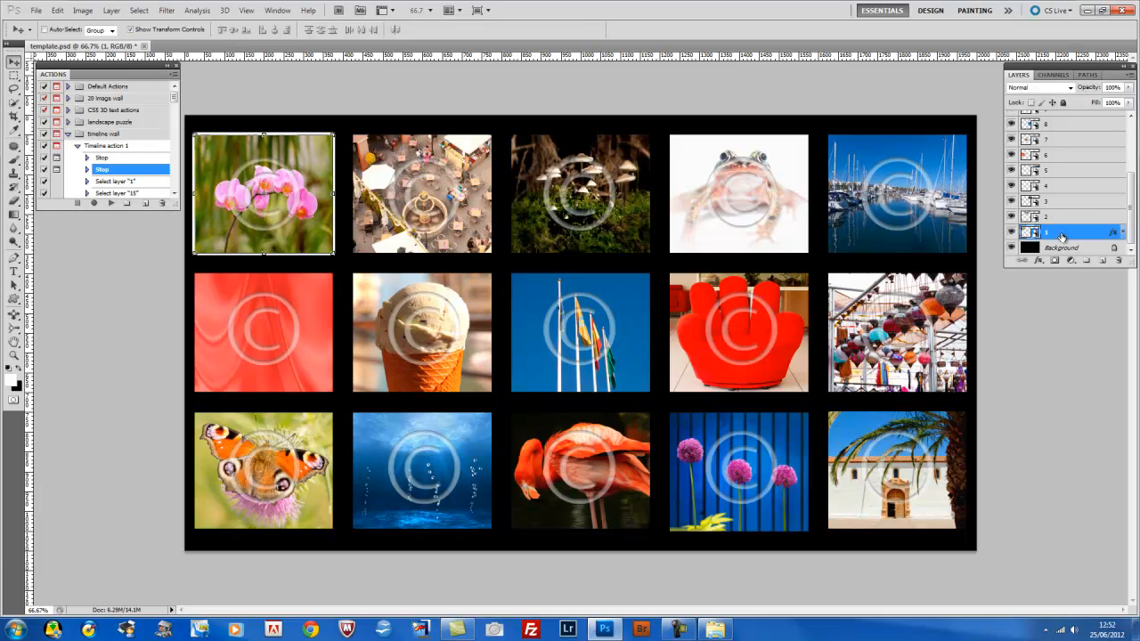
click(111, 204)
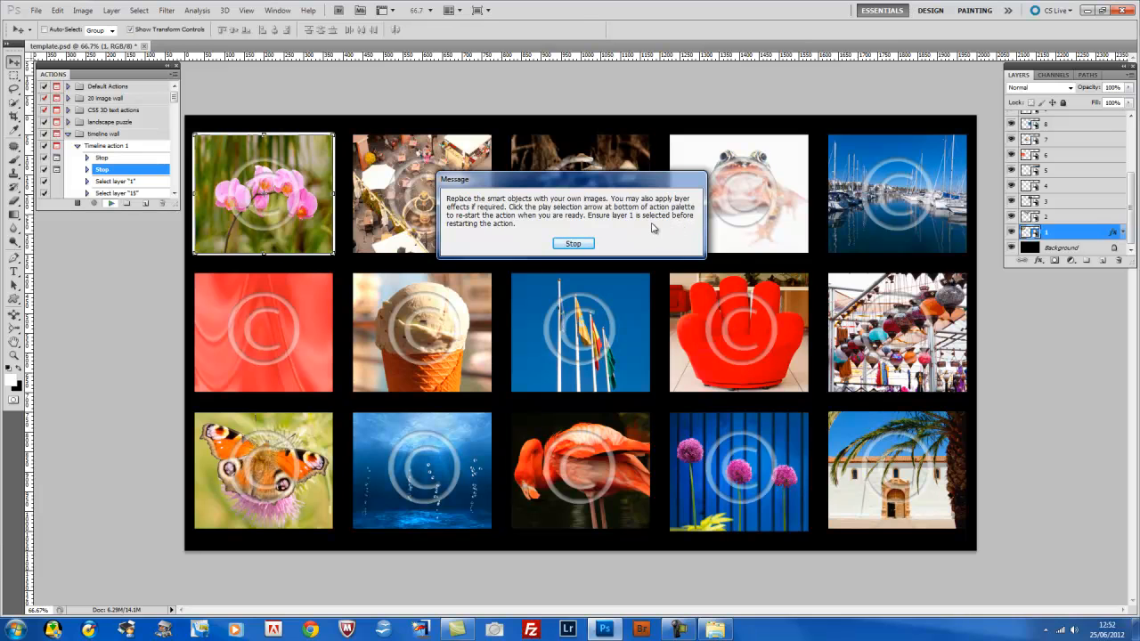
click(572, 243)
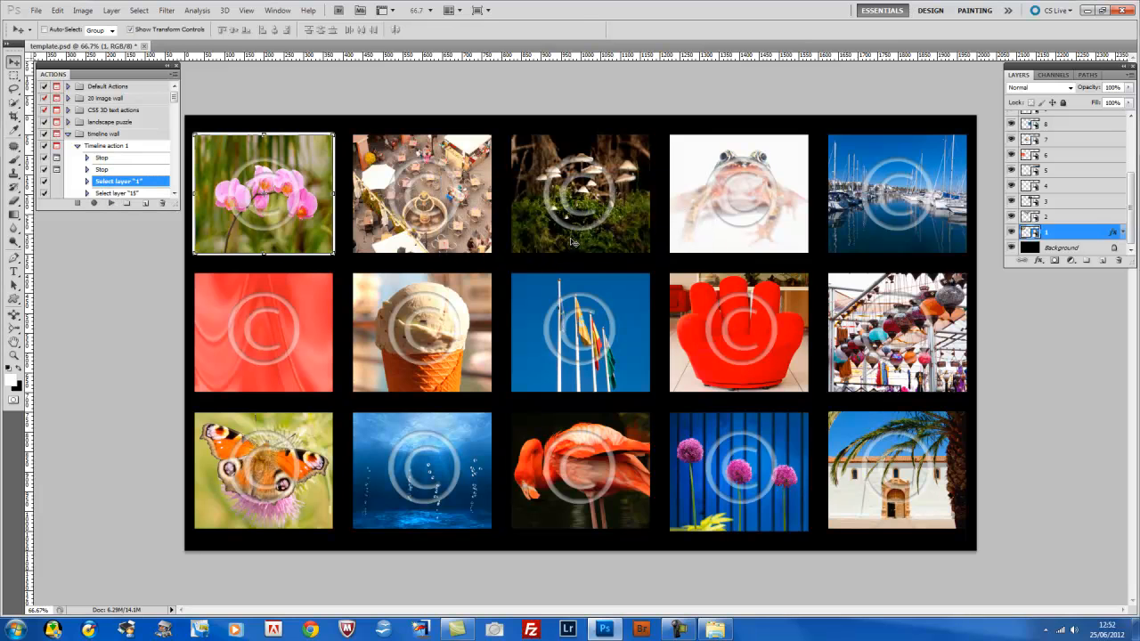
click(111, 204)
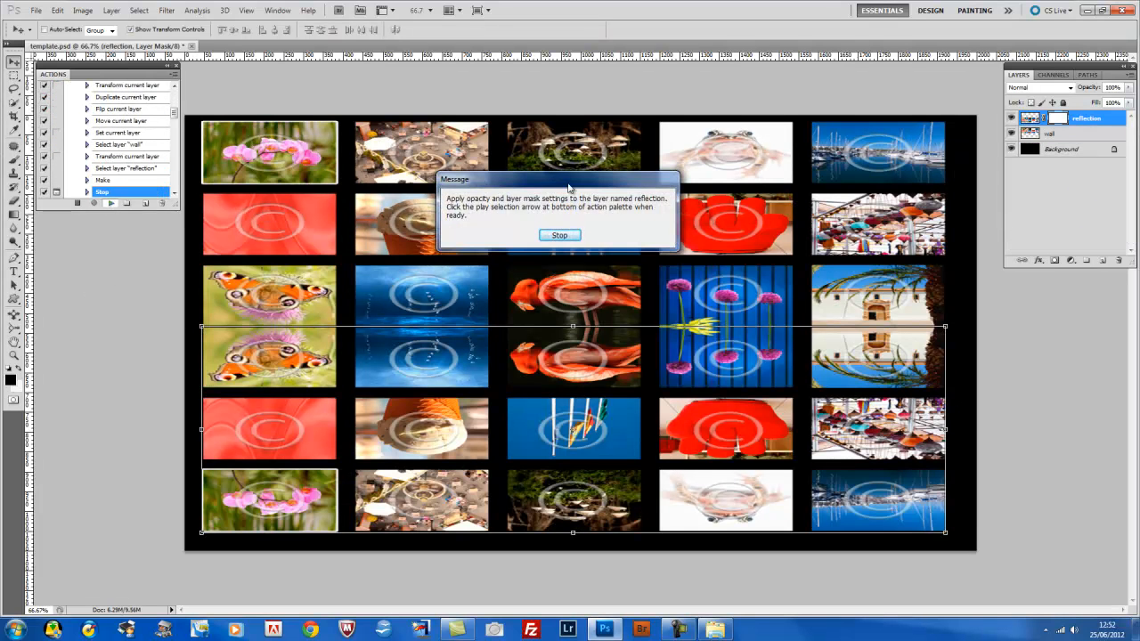
click(560, 236)
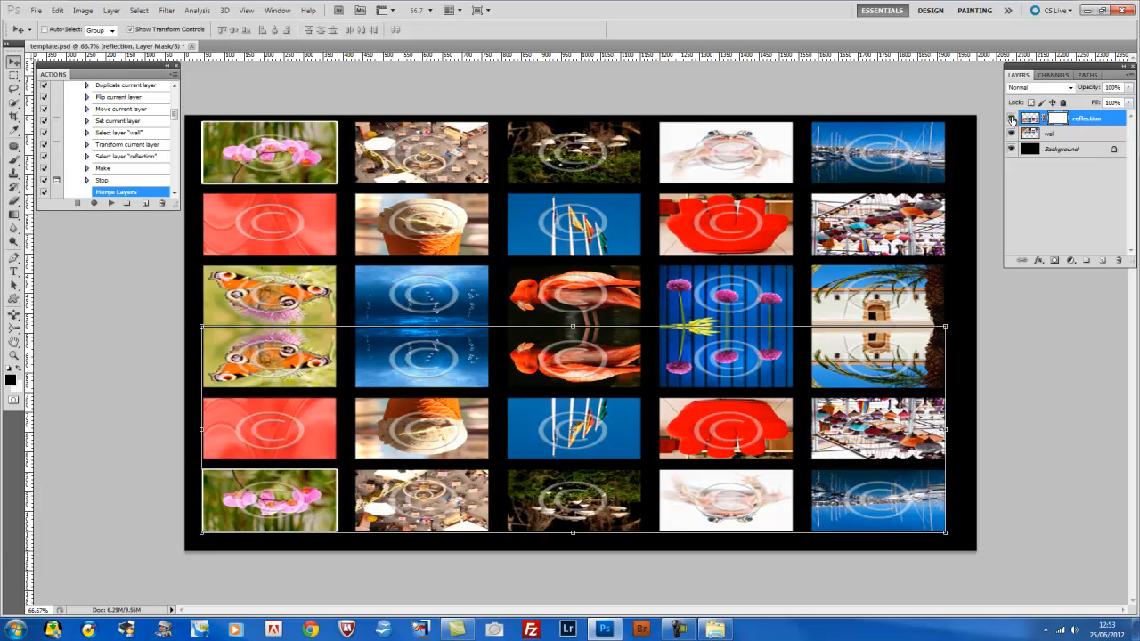
Step: Toggle the reflection layer's visibility off and on to compare the image wall with and without it
click(1012, 119)
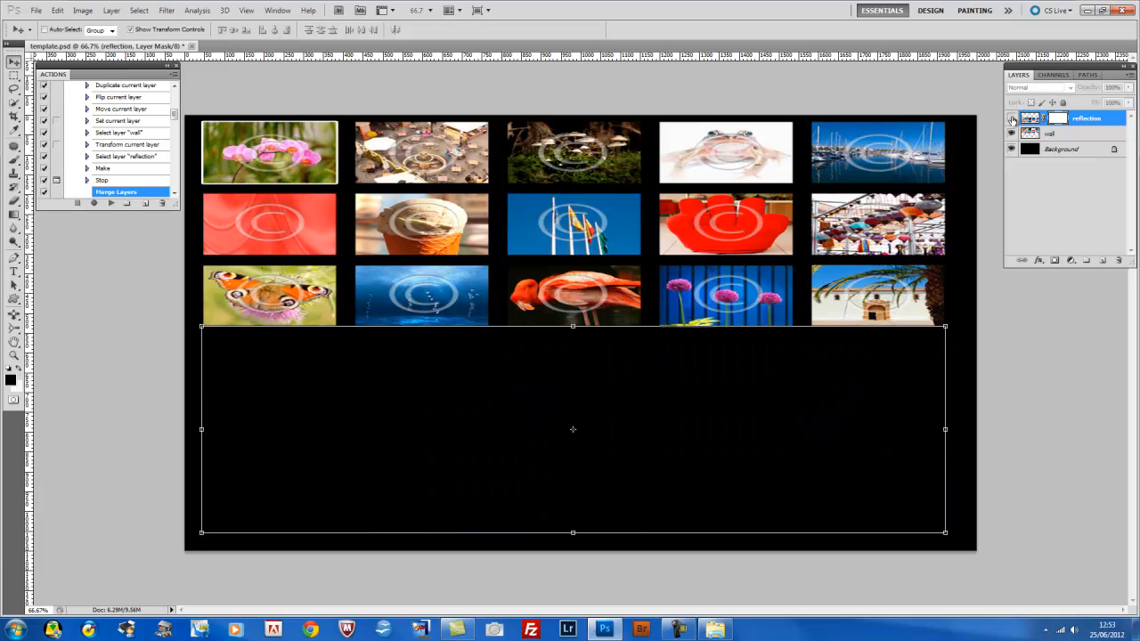
click(1012, 119)
click(1012, 120)
click(1012, 119)
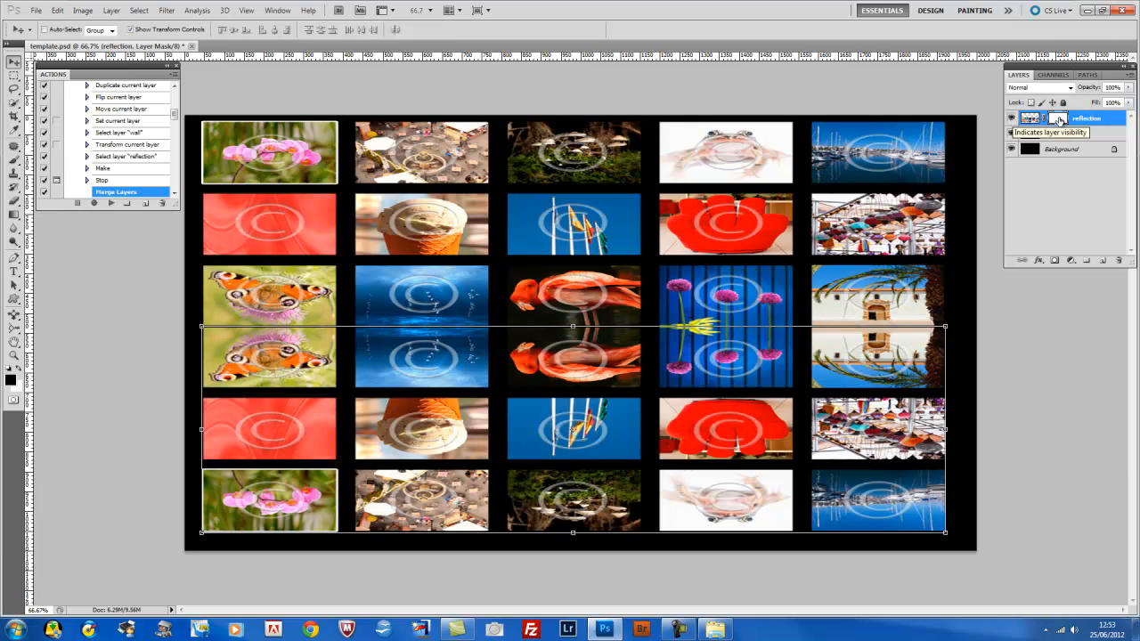
Step: Set the reflection layer's opacity to 40% and select its layer mask
click(1129, 88)
drag(1131, 104, 1094, 104)
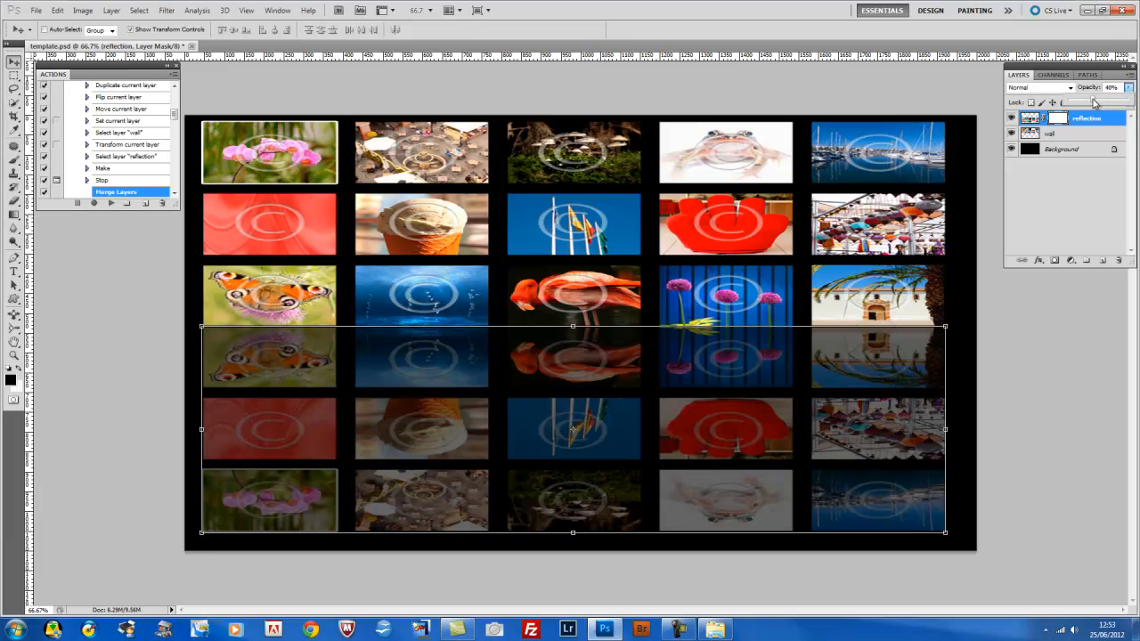
click(1108, 119)
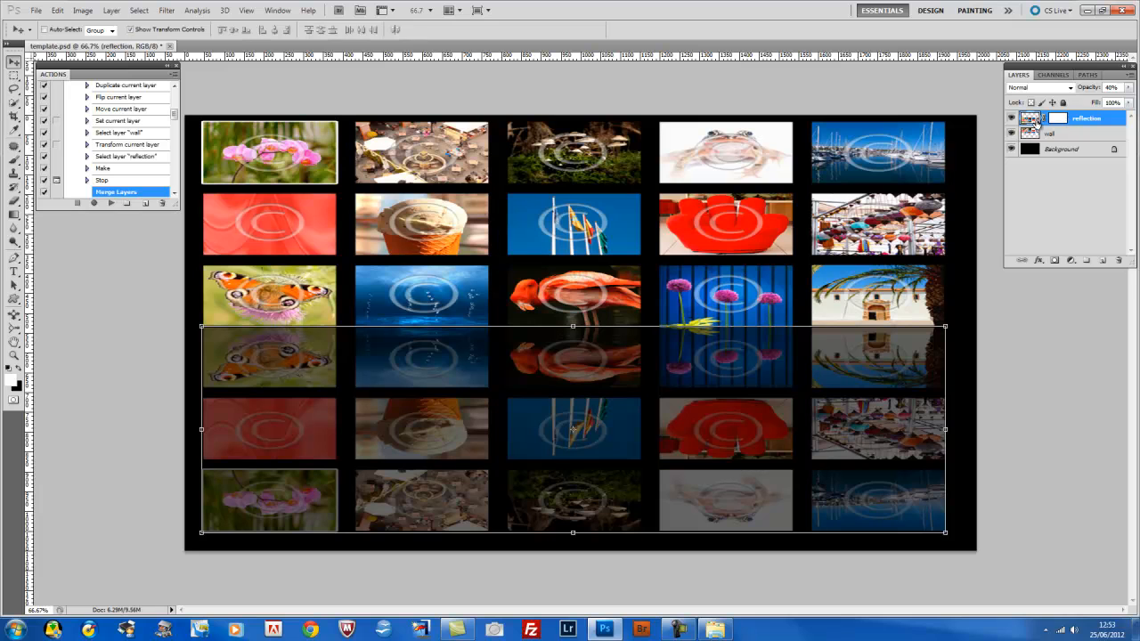
click(1062, 121)
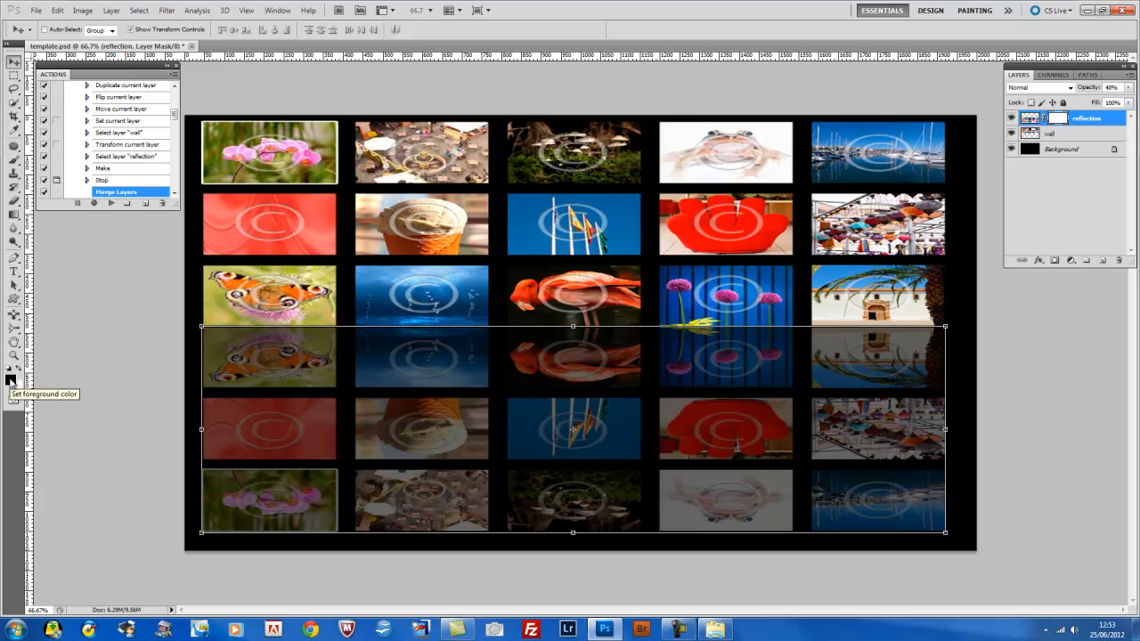
Step: Fade the reflection layer's mask with a linear black Foreground to Transparent gradient from the reflection's bottom edge up to its top edge
click(14, 214)
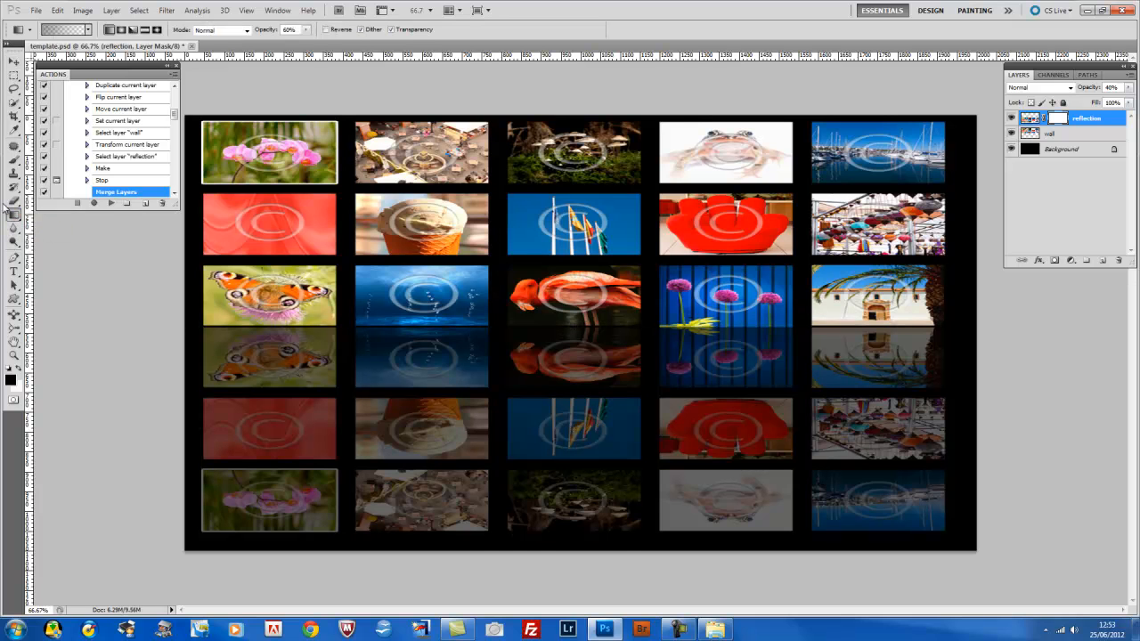
click(65, 35)
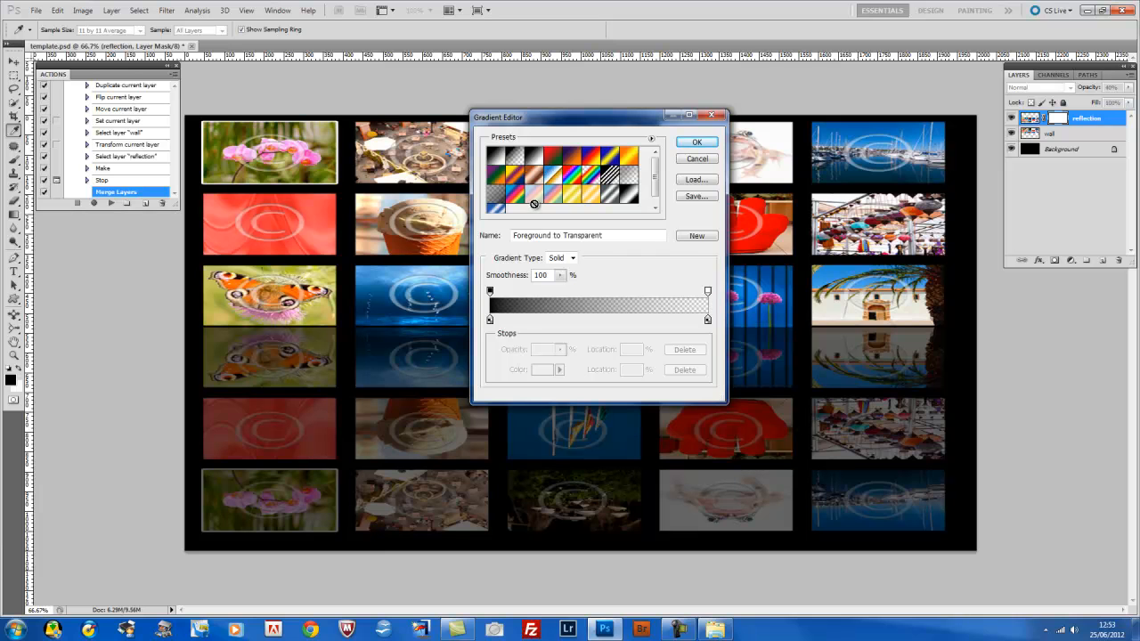
click(688, 143)
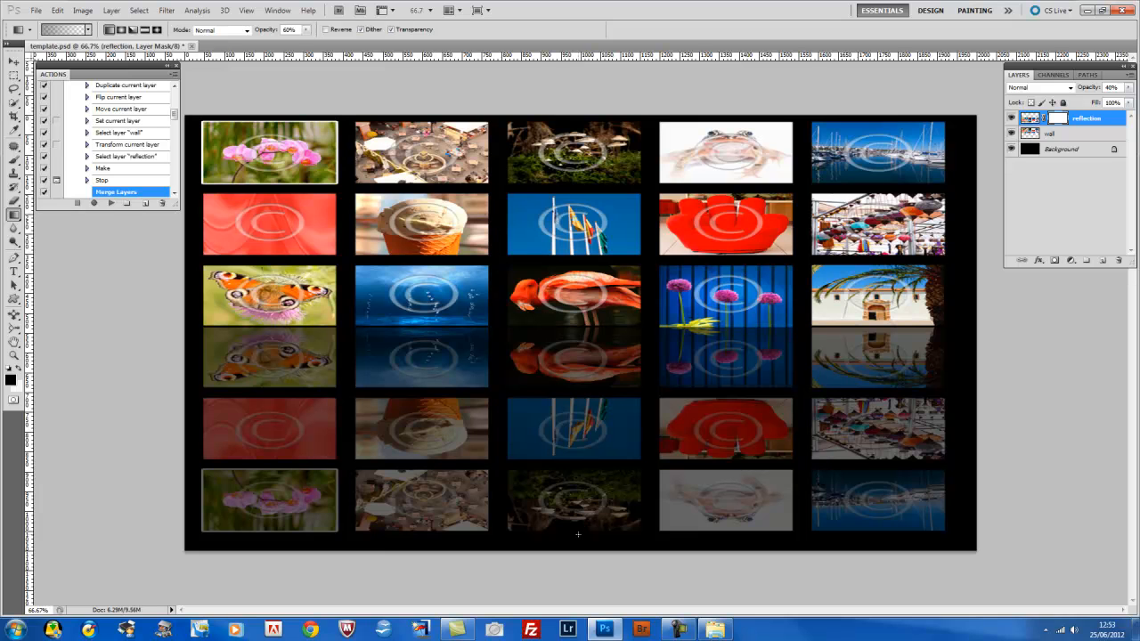
drag(578, 531, 579, 327)
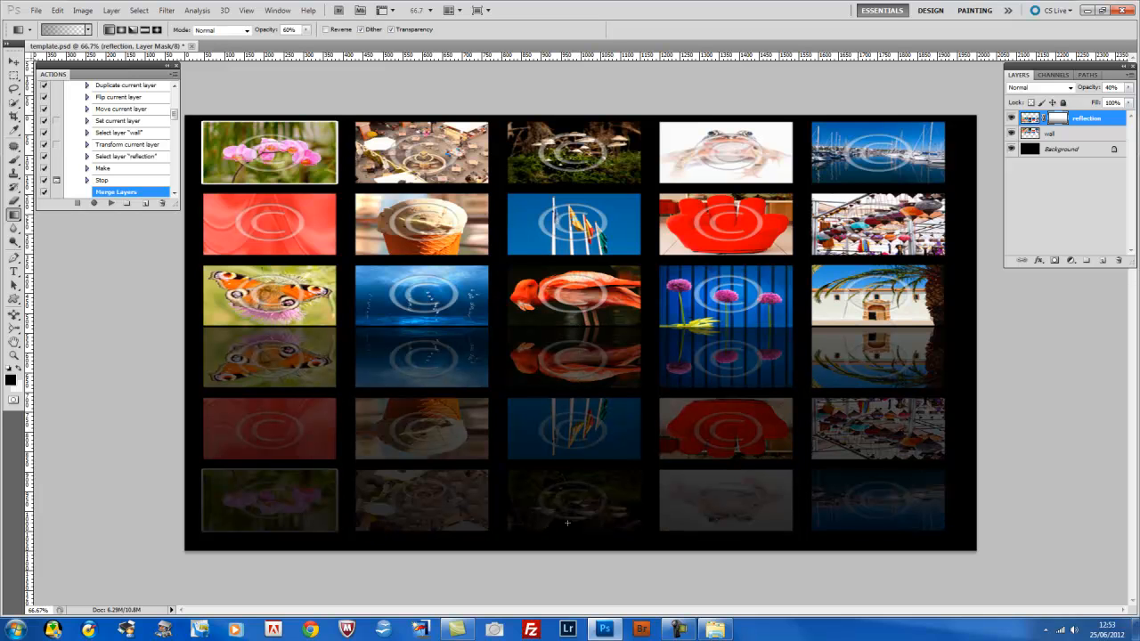
click(13, 62)
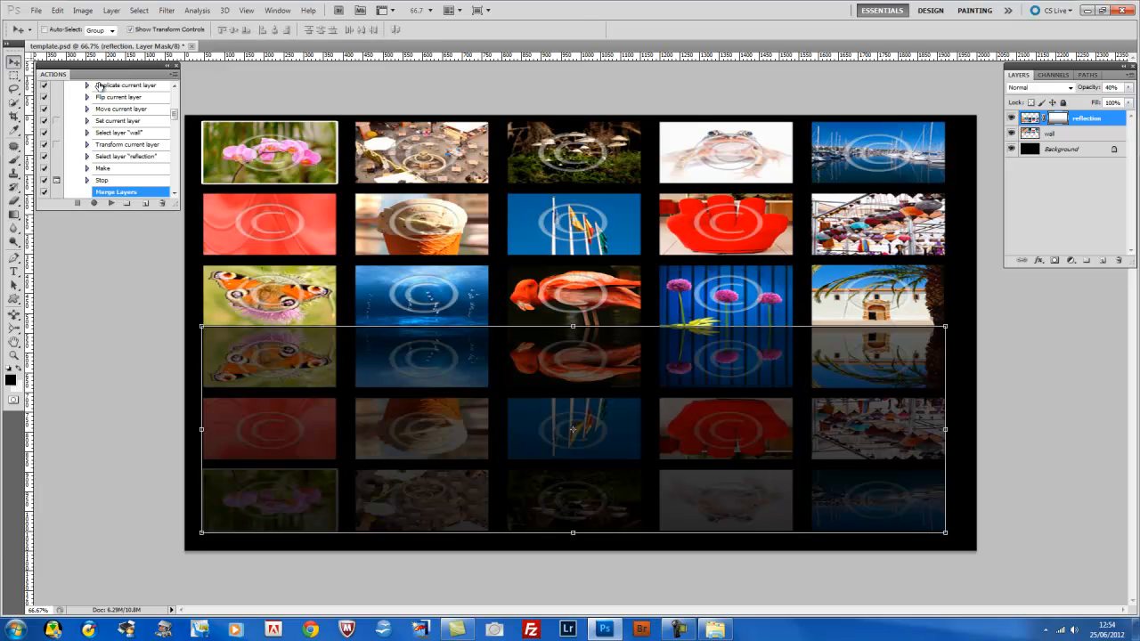
Step: Continue Timeline action 1 past the version 1 stop until cover version 2 is built, and view it at actual pixels
click(111, 204)
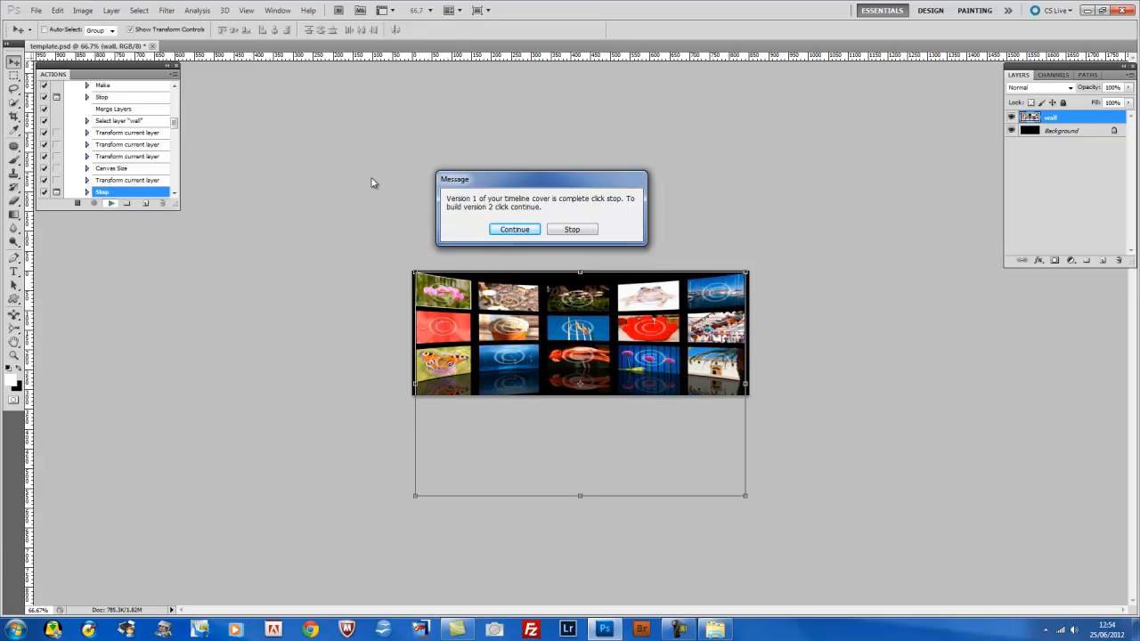
click(523, 231)
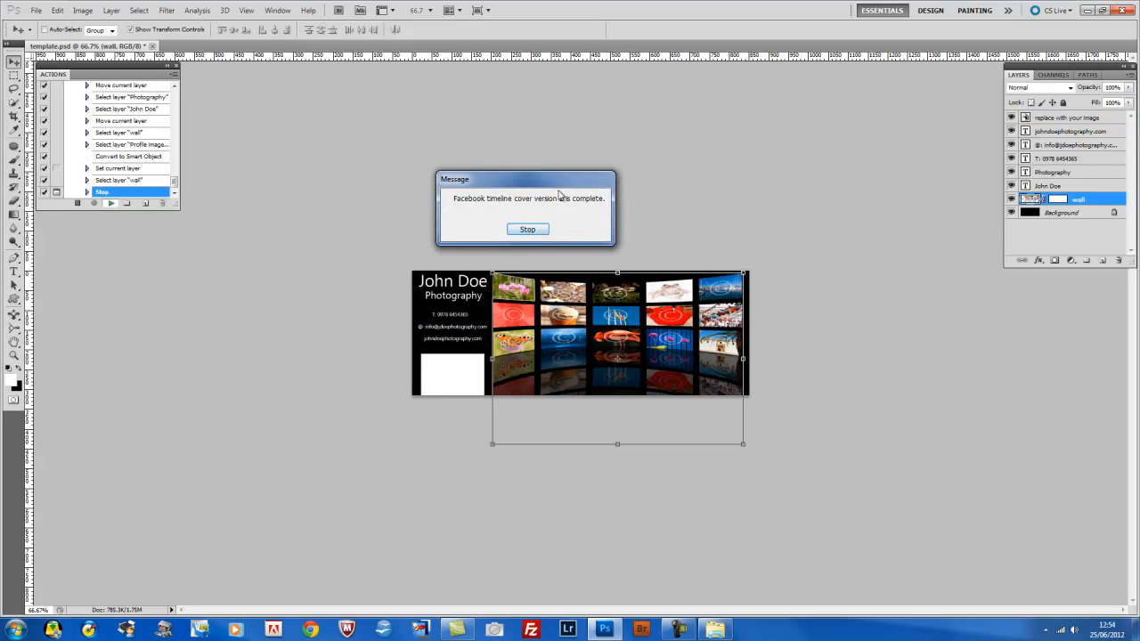
click(532, 231)
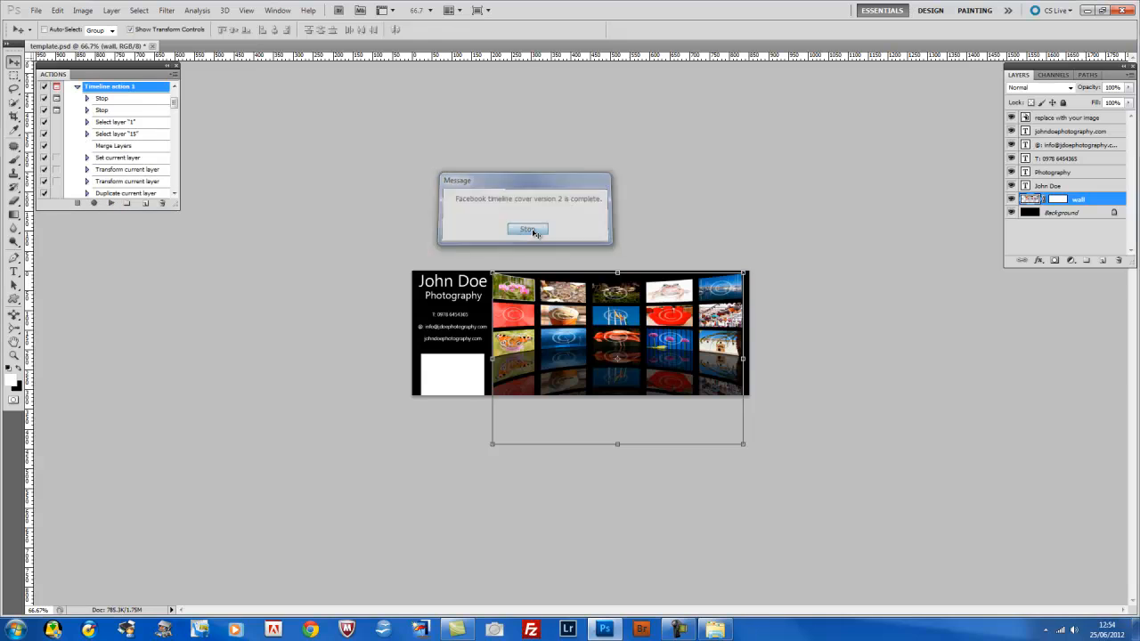
click(248, 11)
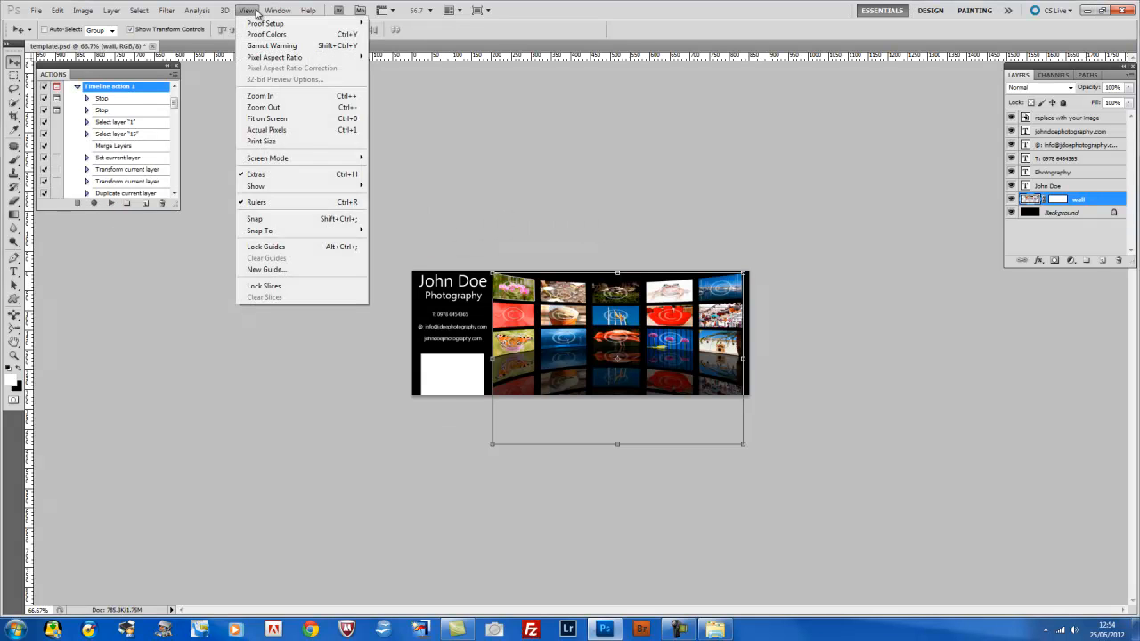
click(269, 131)
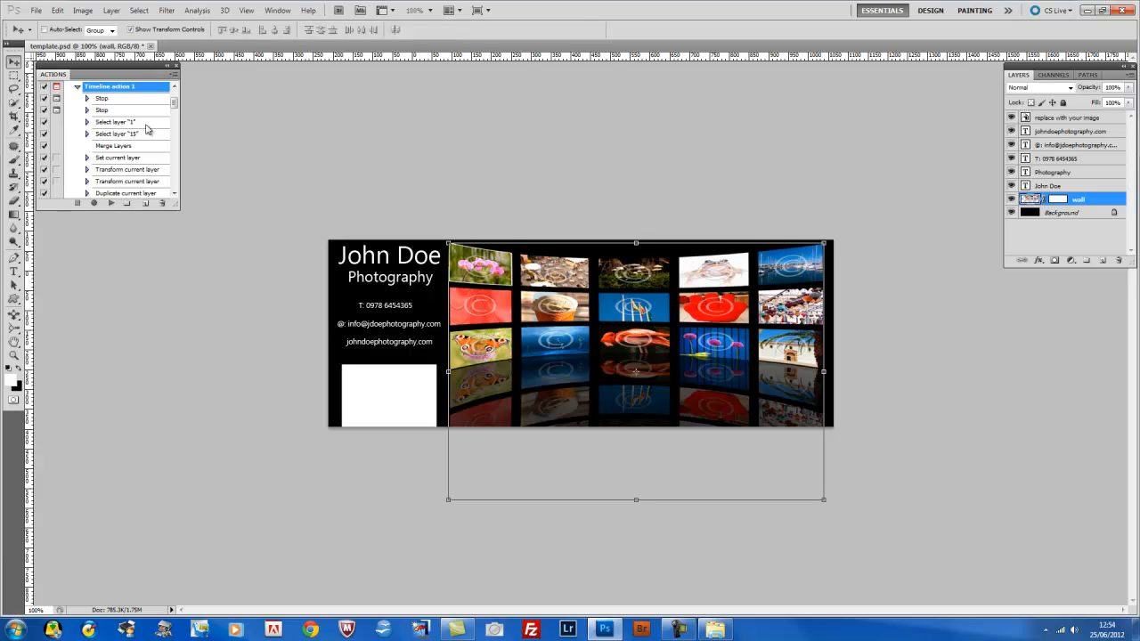
Step: Collapse and close the Actions panel, and shift the Layers panel slightly inward from the window edge
click(75, 90)
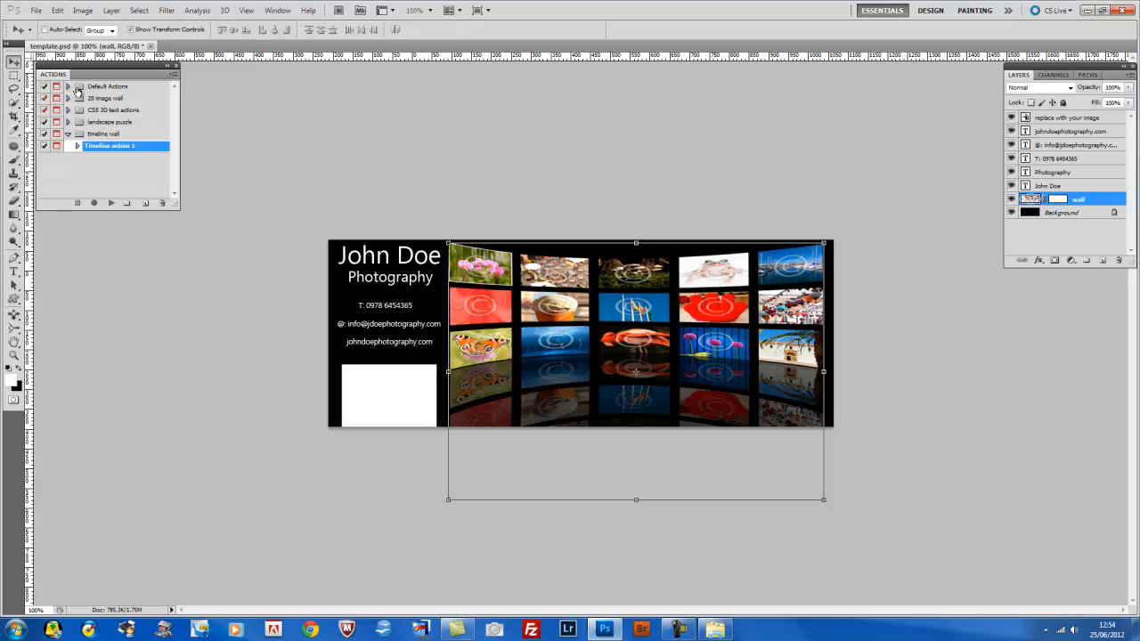
click(176, 68)
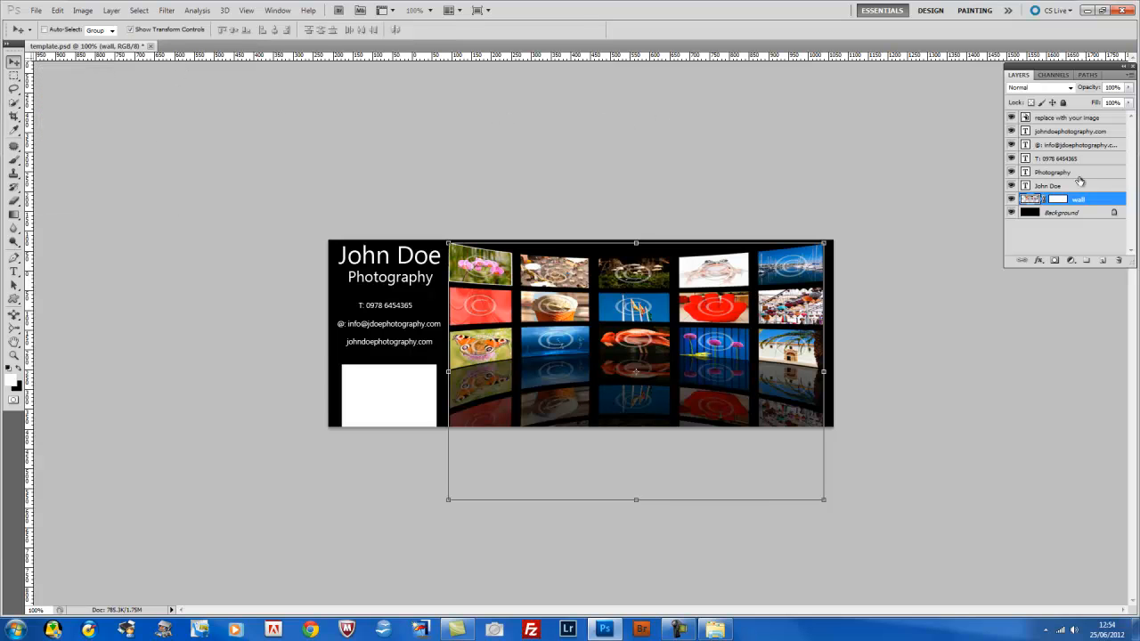
drag(1060, 68, 1034, 71)
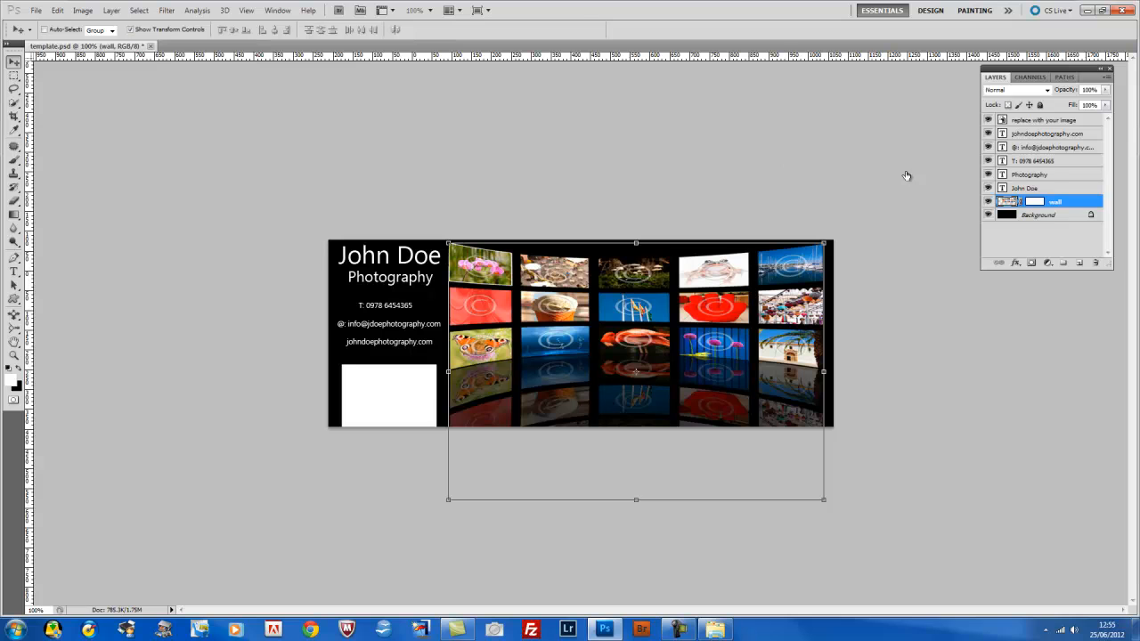
click(1038, 122)
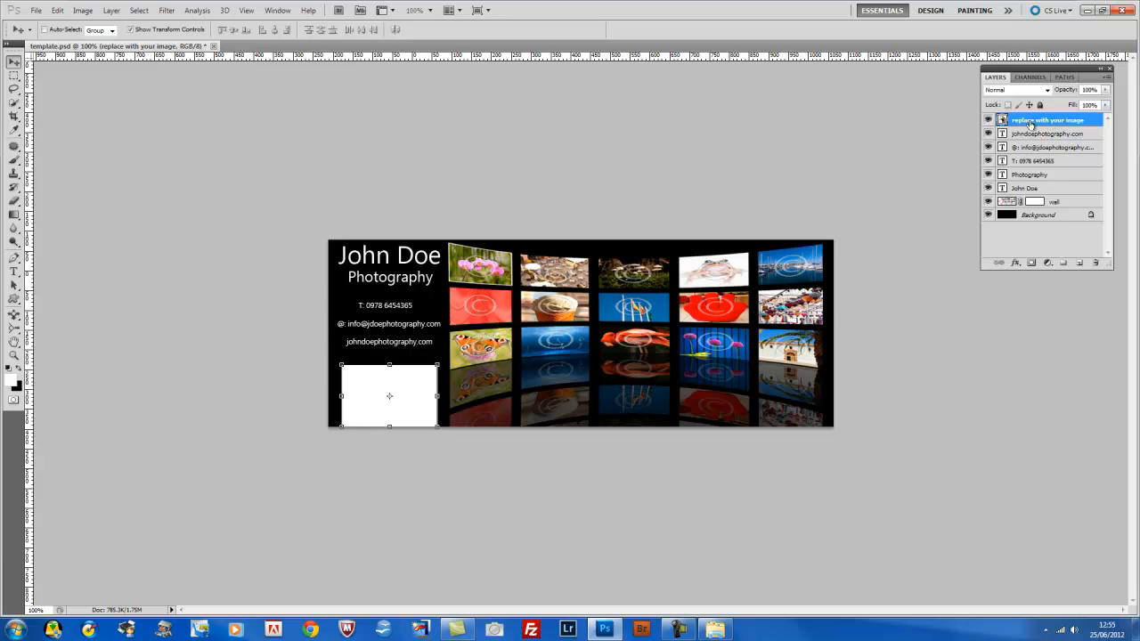
right_click(1031, 124)
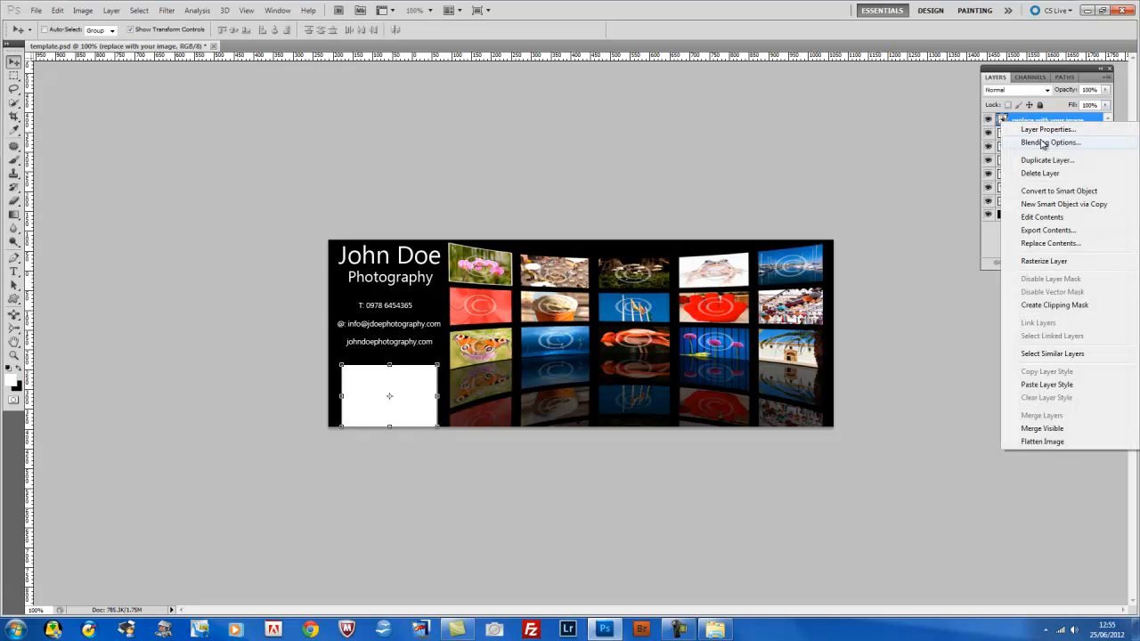
click(1051, 244)
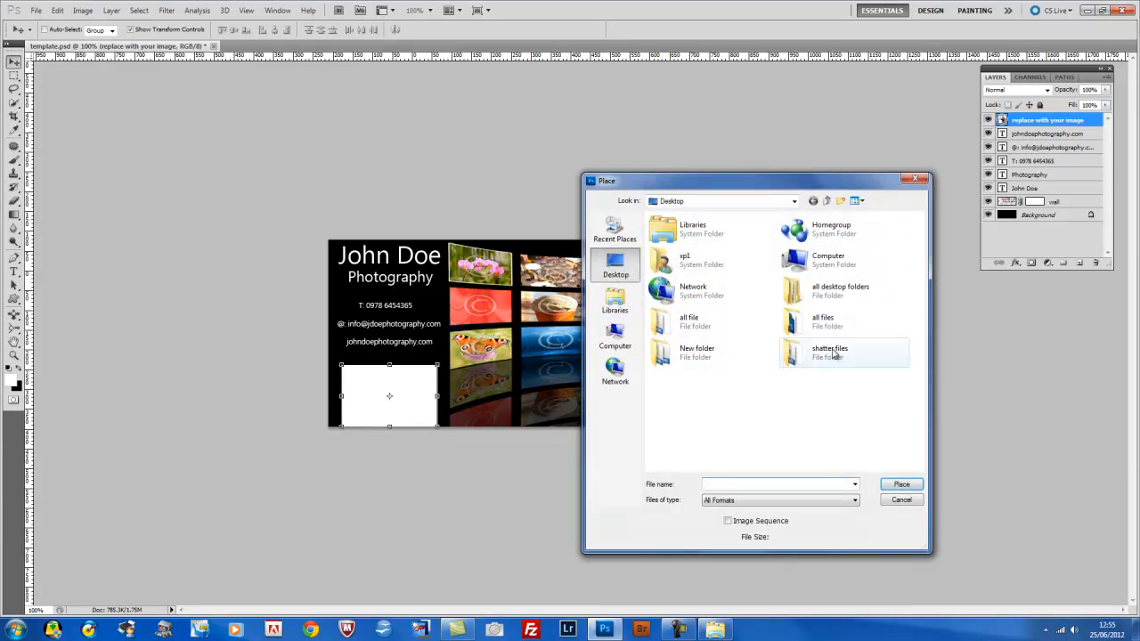
click(901, 500)
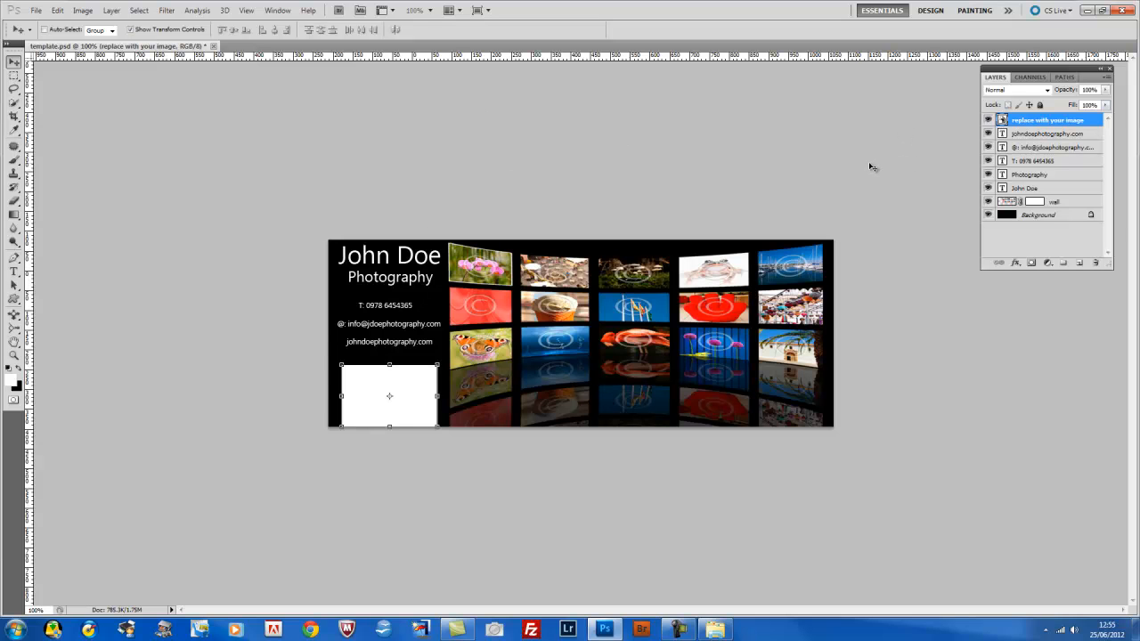
Step: Select the wall layer's mask, and toggle the visibility of the "replace with your image" layer to compare, leaving it hidden and selected
click(1013, 206)
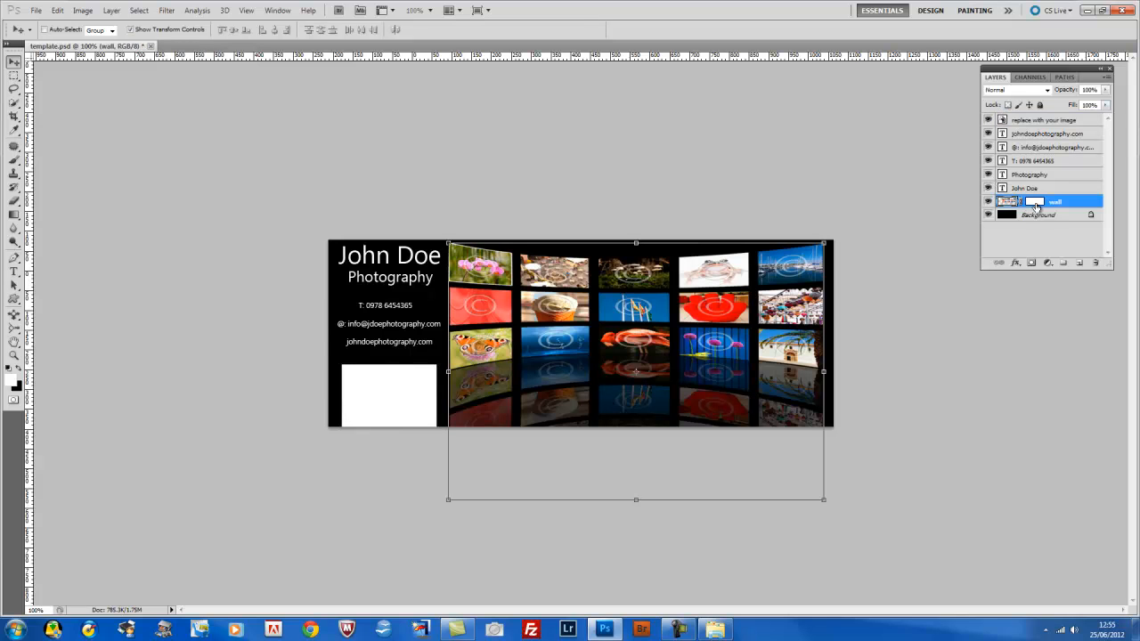
click(1034, 203)
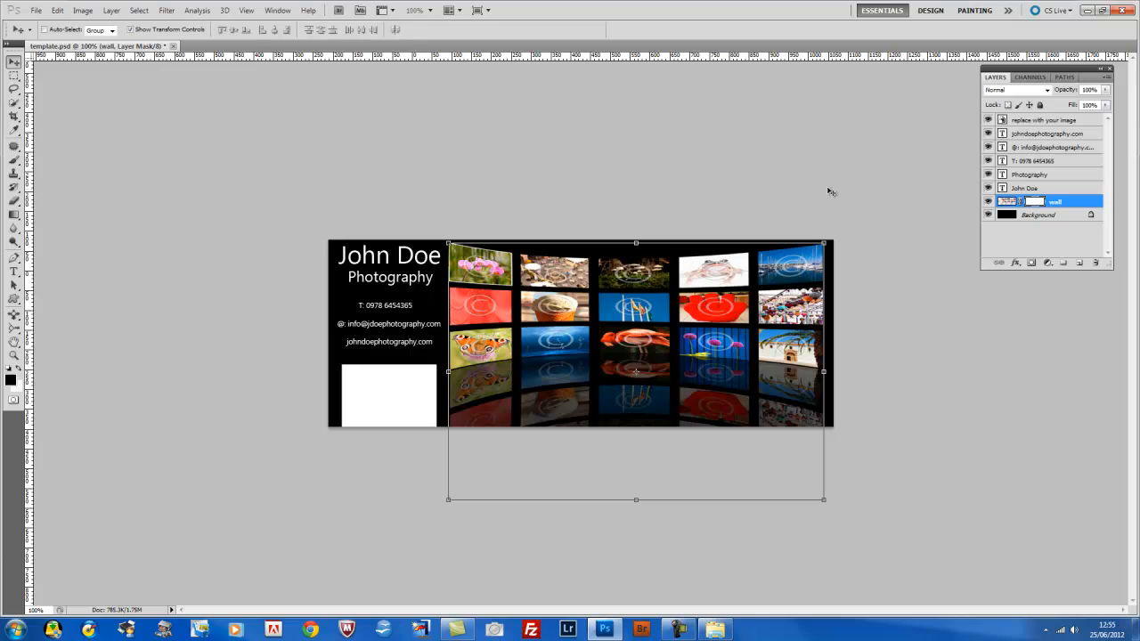
click(988, 120)
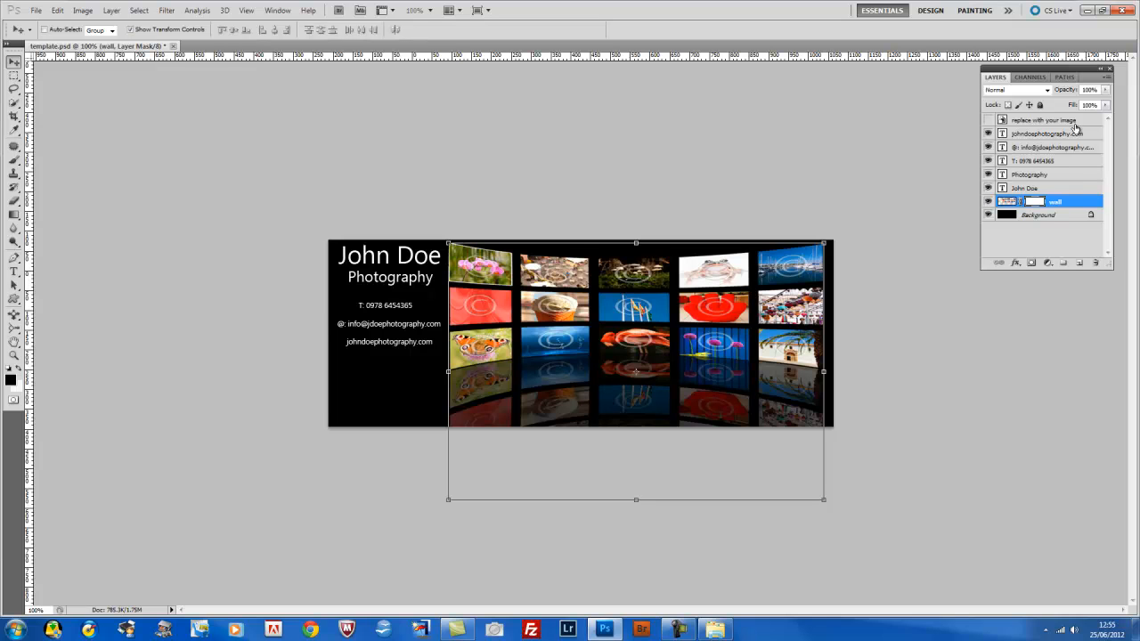
click(1052, 122)
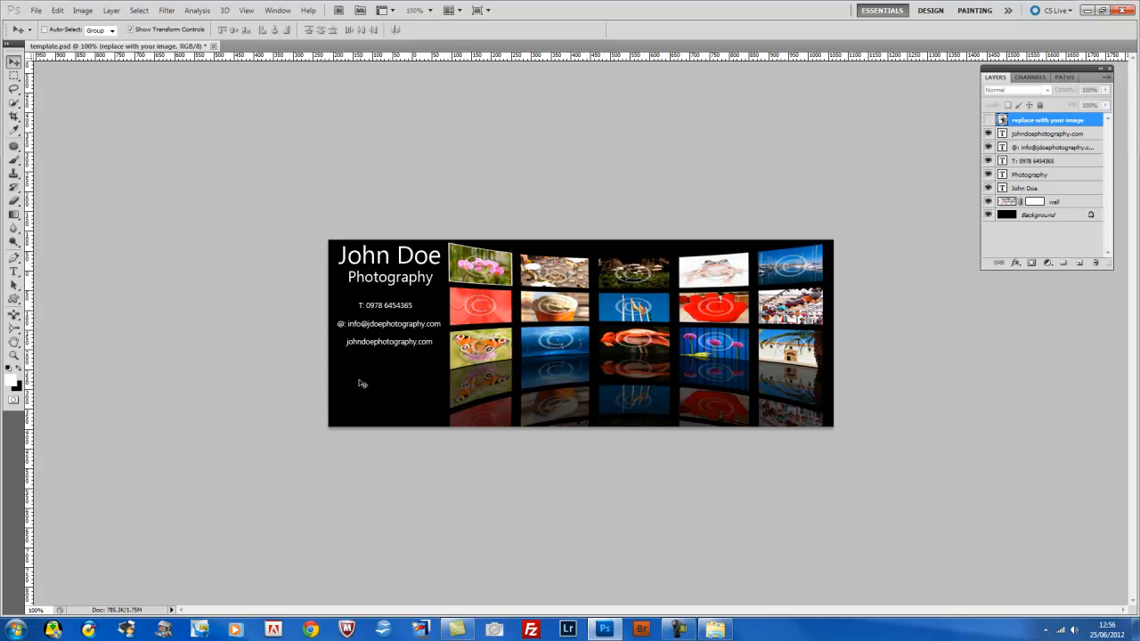
click(987, 121)
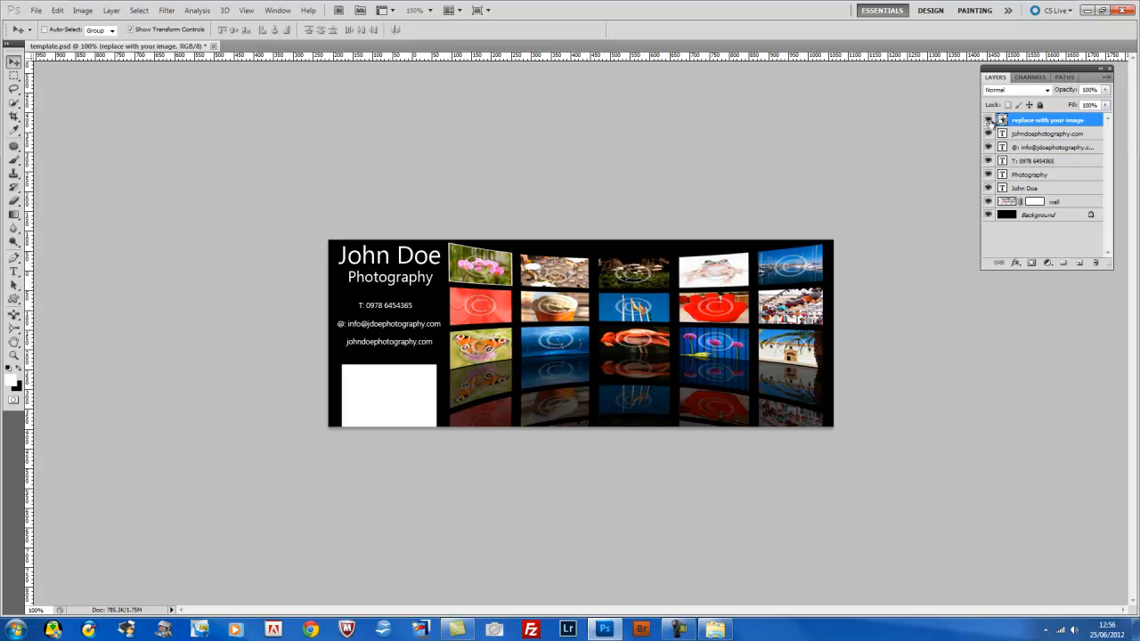
click(987, 120)
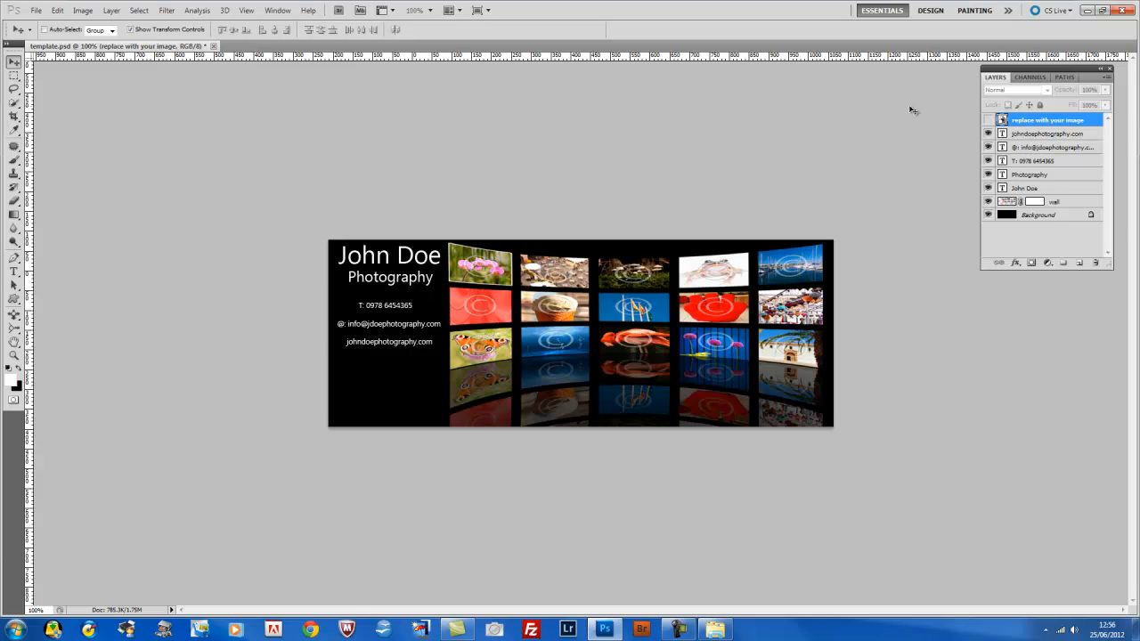
Step: Hide the text layers, place a duplicate of the wall layer scaled to about 30% in the cover's upper-left corner, and show the placeholder layer
drag(989, 136, 1079, 262)
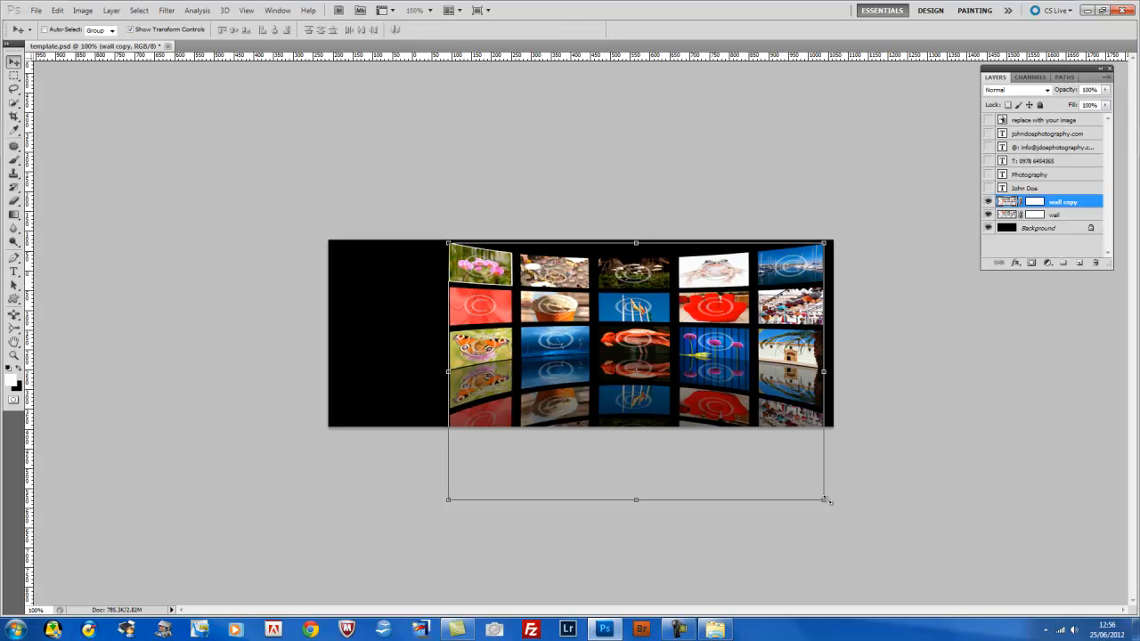
drag(824, 501, 604, 347)
drag(572, 261, 457, 283)
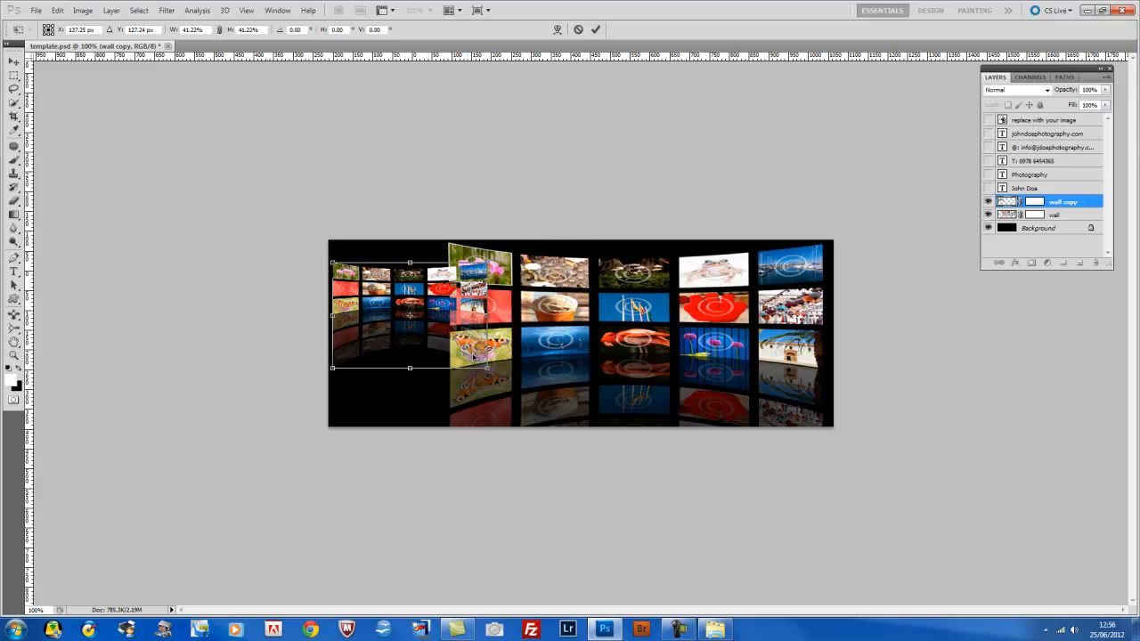
drag(492, 371, 447, 341)
drag(418, 274, 418, 259)
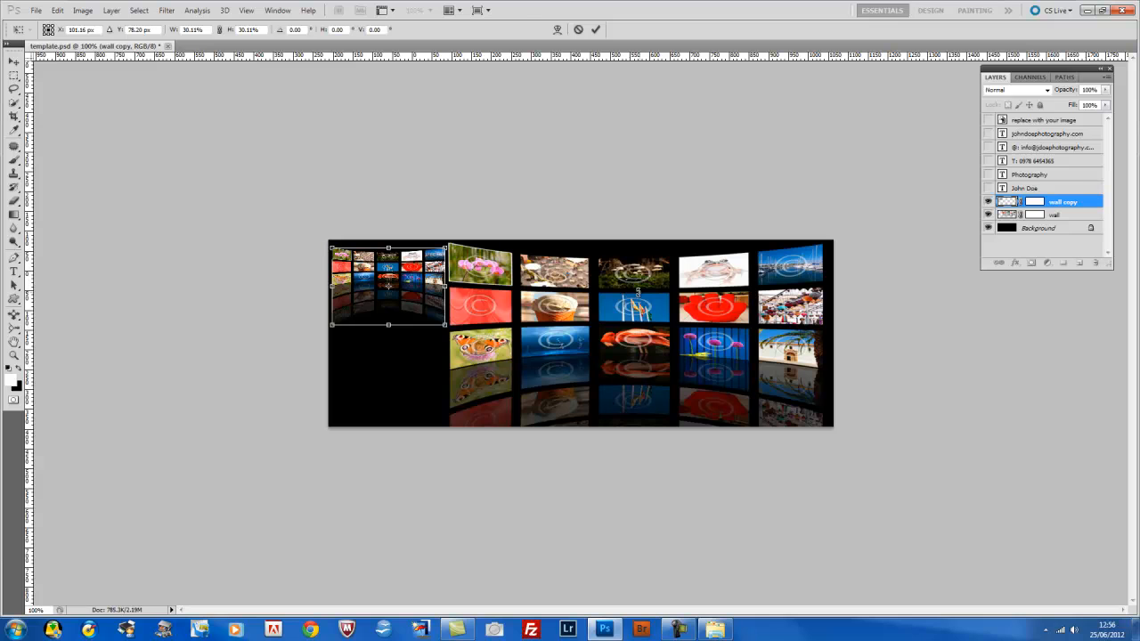
key(Return)
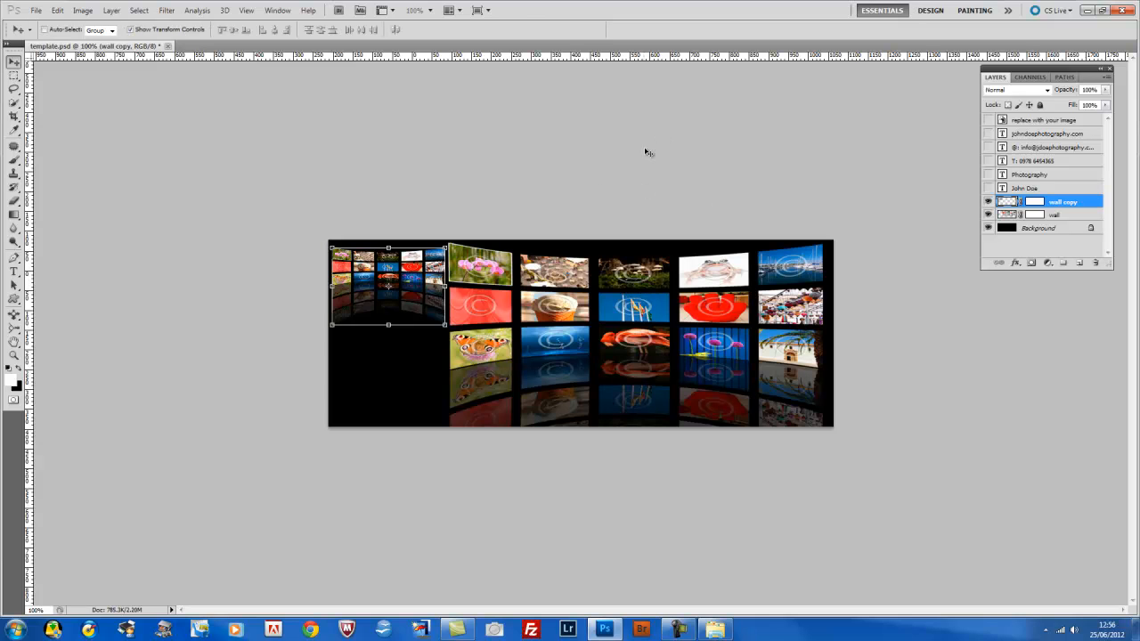
click(988, 119)
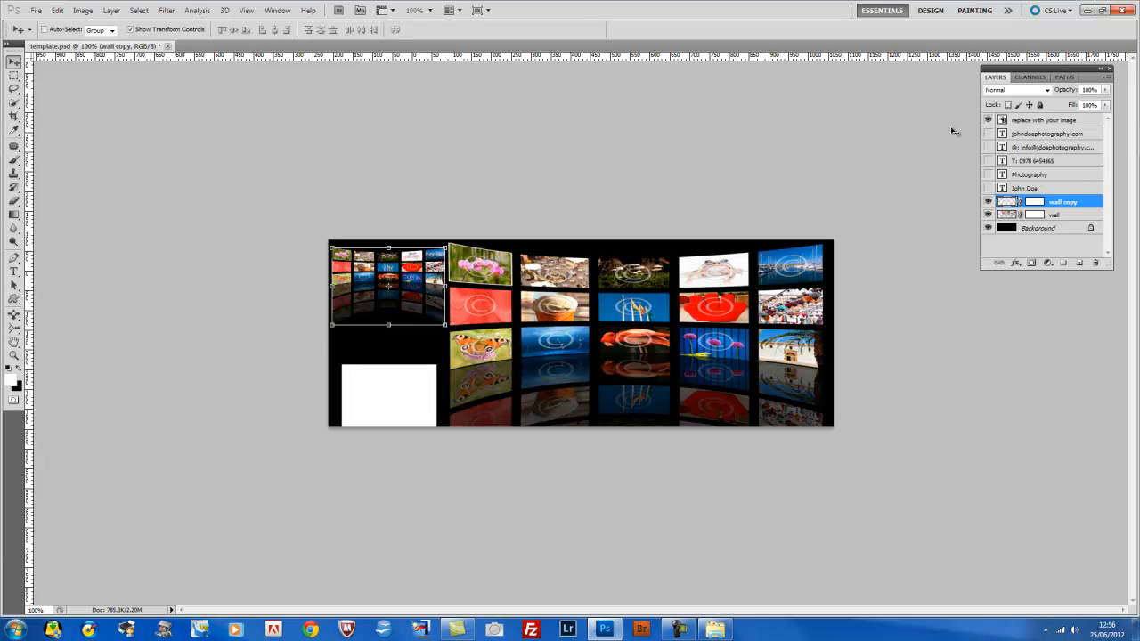